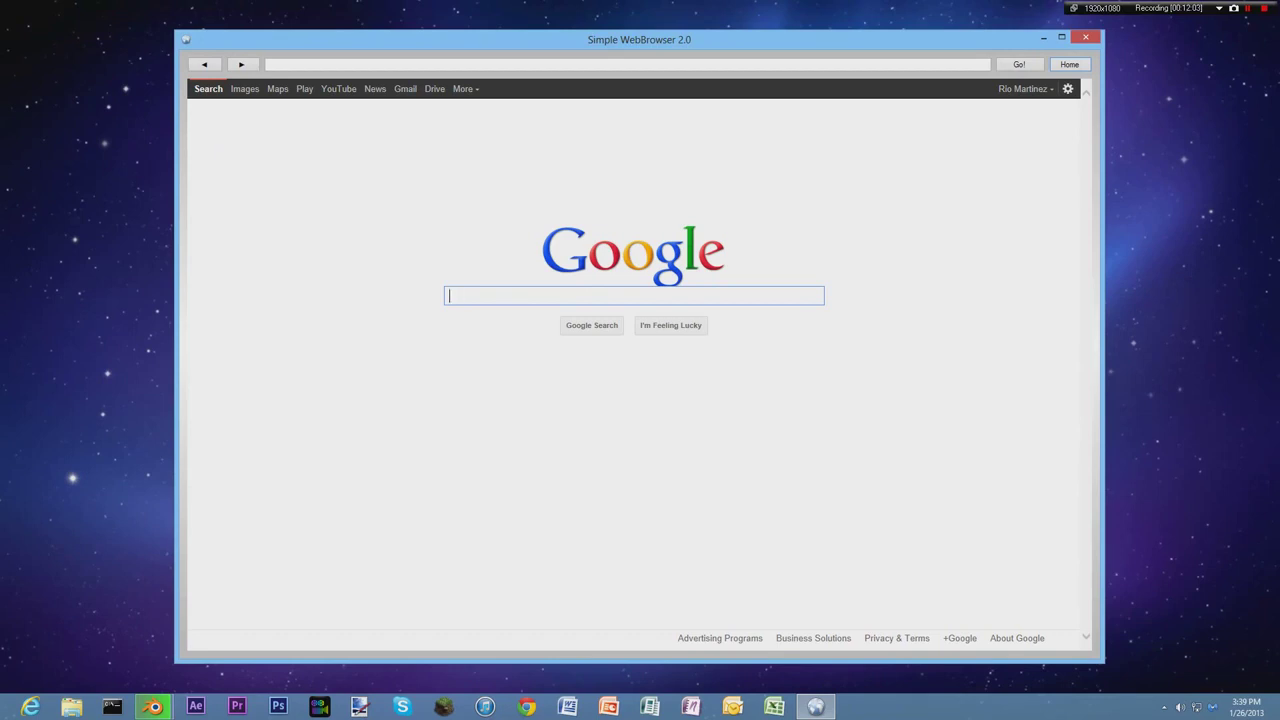
Step: Search Google for "hamachi", open LogMeIn Hamachi's free-trial sign-up page to view it, and close the browser
text(hamachi)
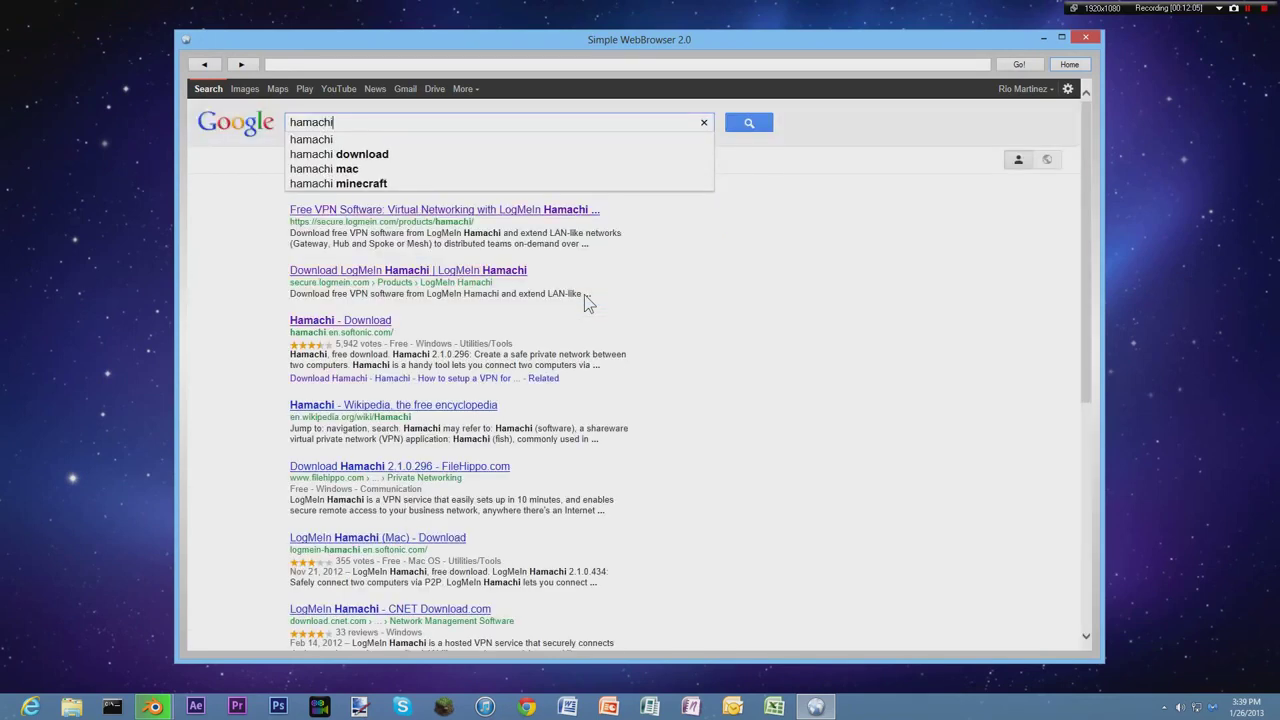
key(Return)
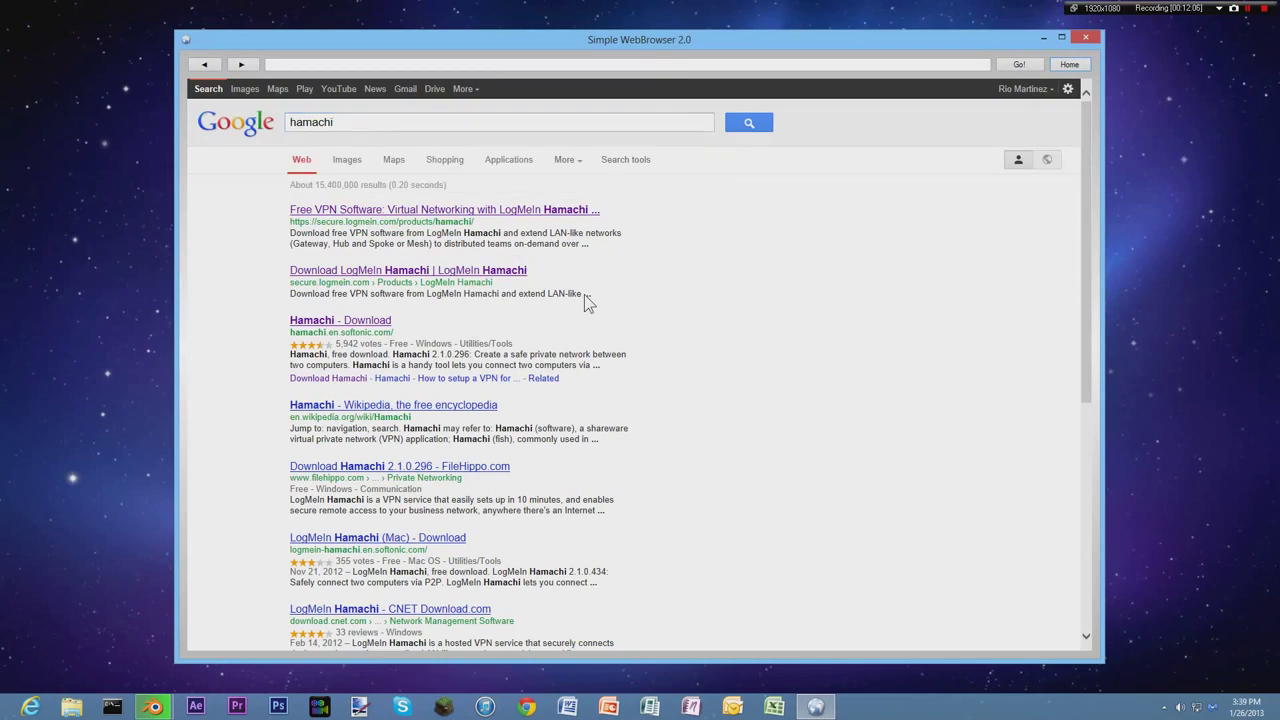
click(513, 212)
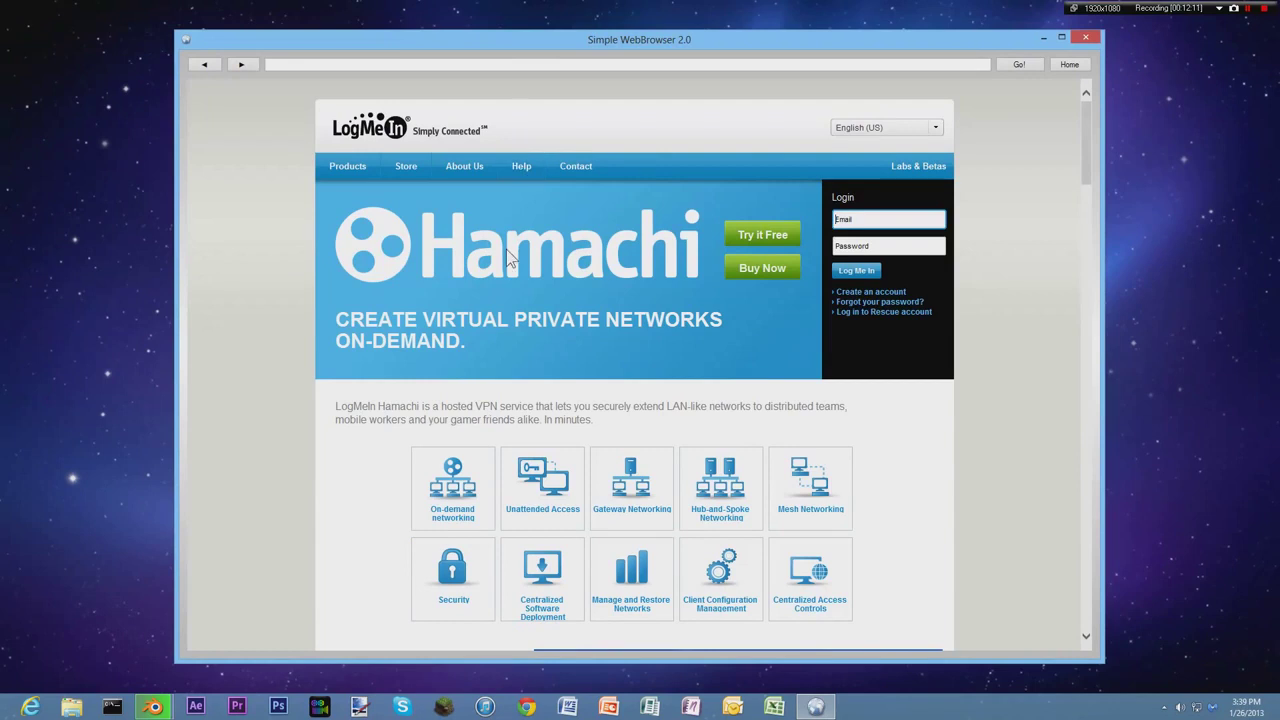
click(789, 236)
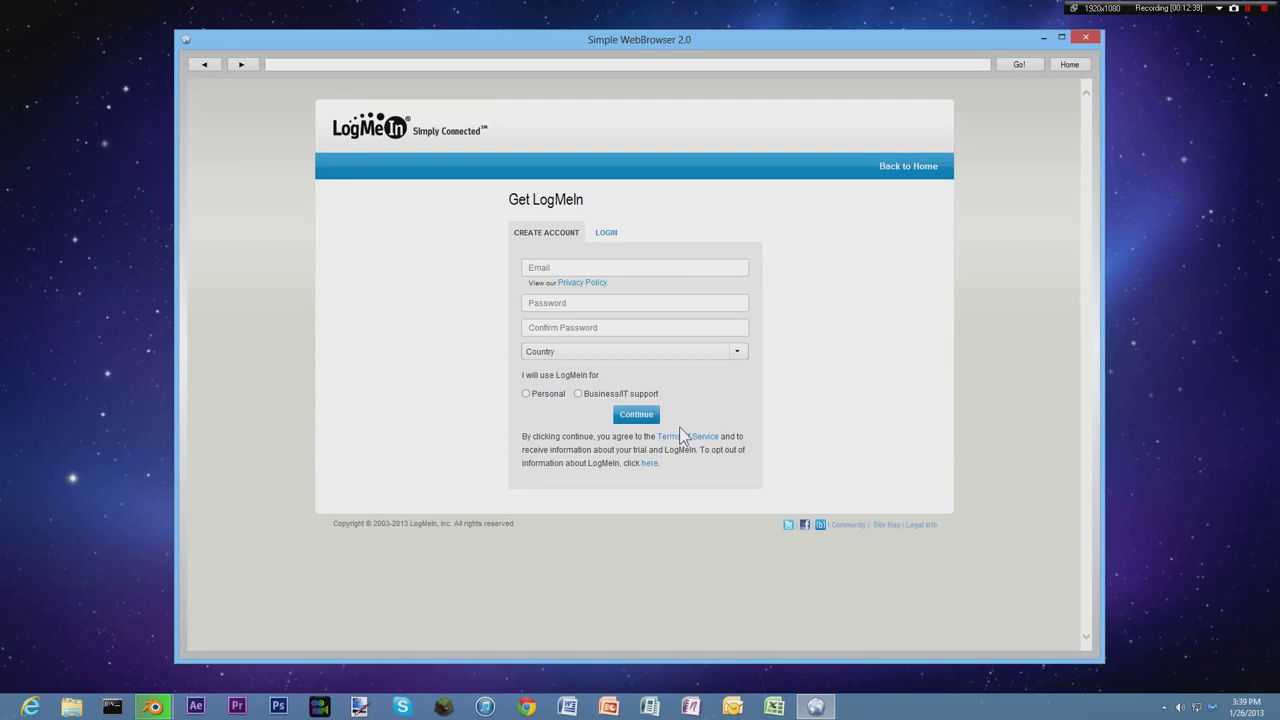
click(1085, 40)
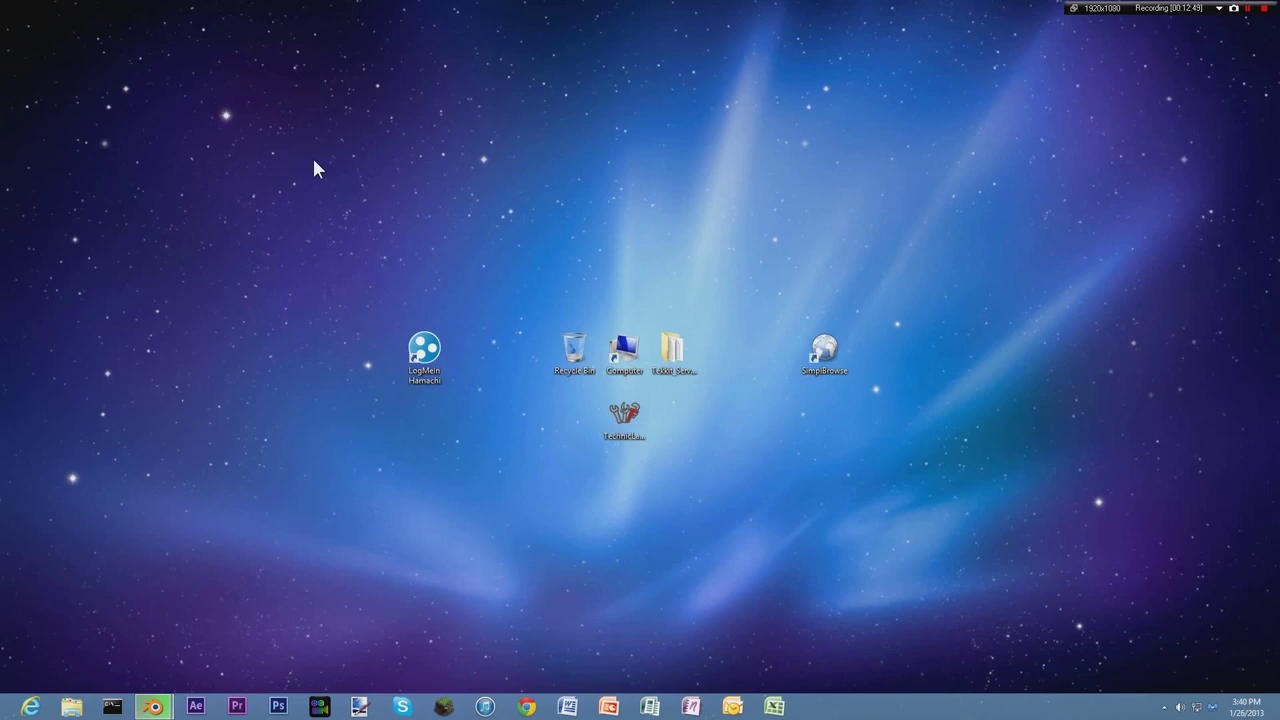
Step: Launch LogMeIn Hamachi from the desktop and reposition its window beside the central desktop icons
drag(313, 246, 466, 455)
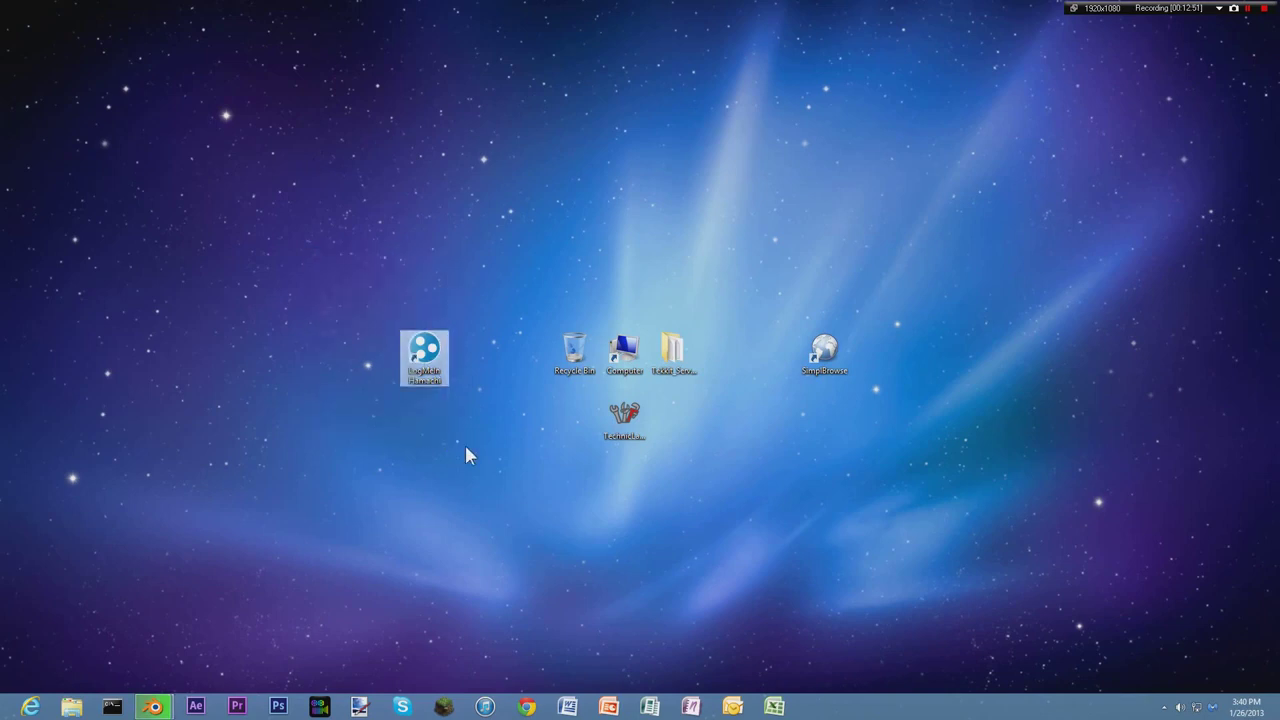
mouse_move(424, 352)
mouse_down()
mouse_move(580, 234)
mouse_move(651, 149)
mouse_move(424, 352)
mouse_up()
double_click(423, 365)
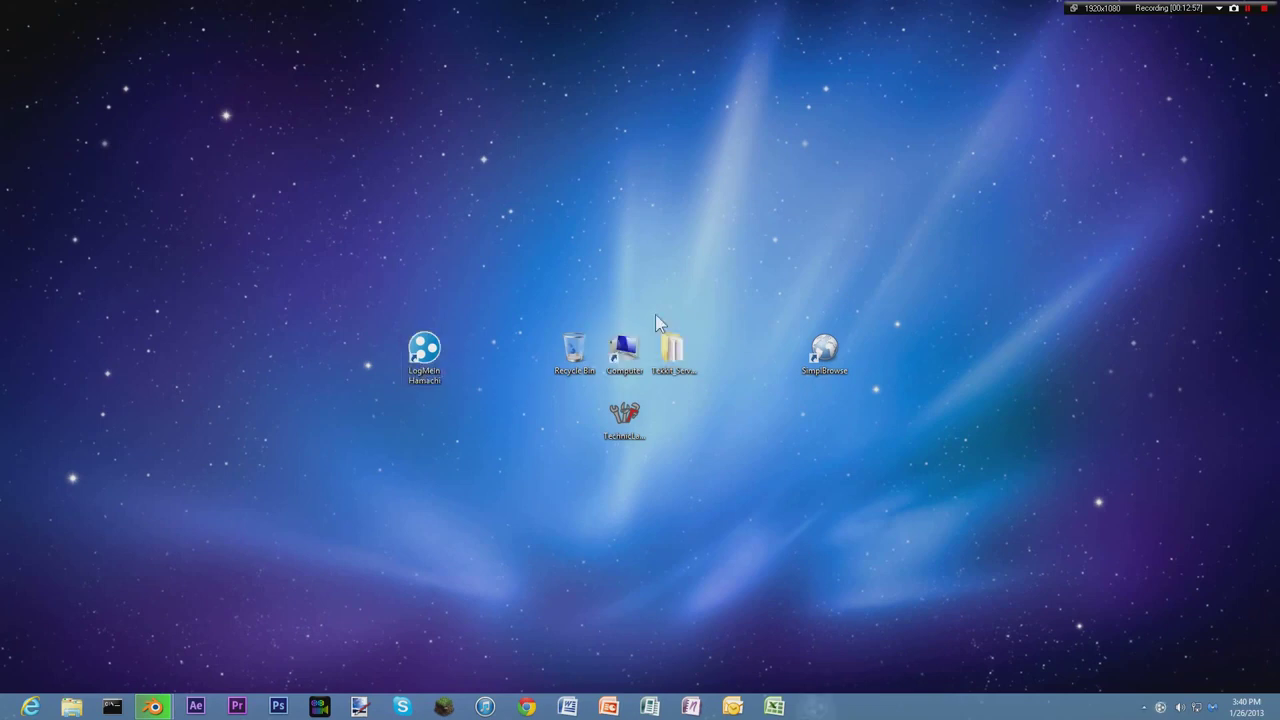
drag(250, 190, 951, 240)
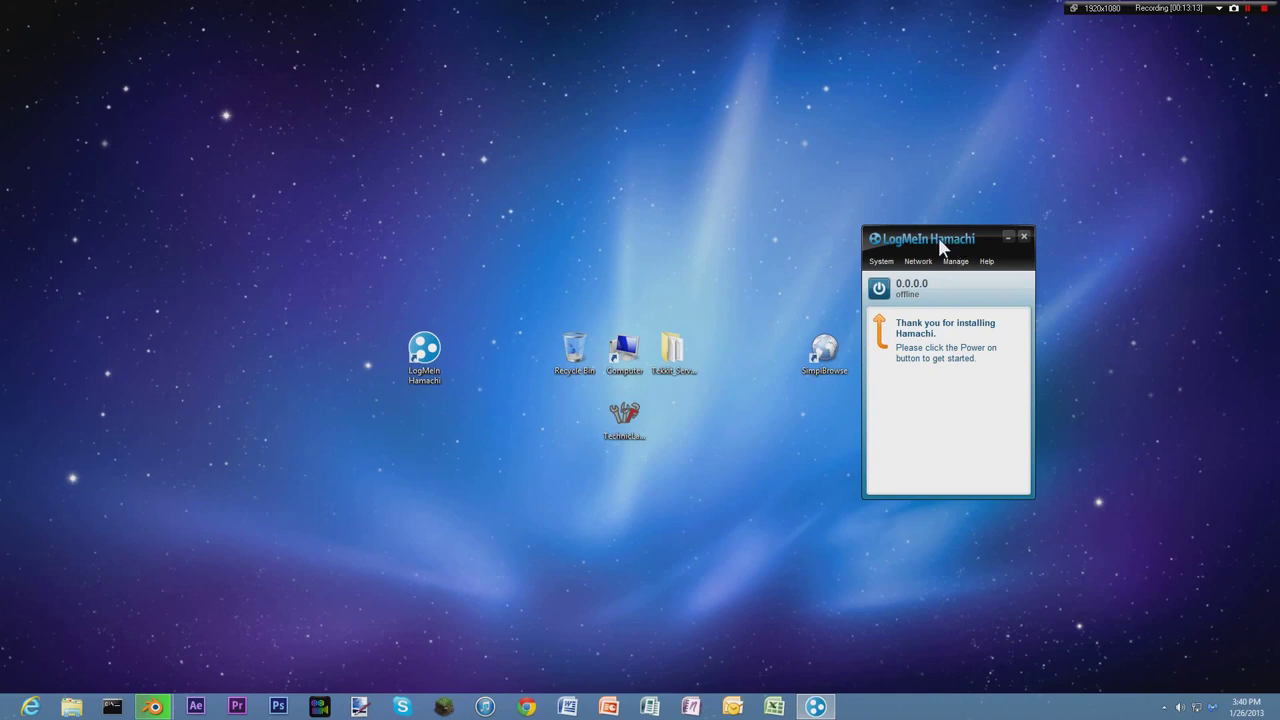
drag(938, 237, 618, 58)
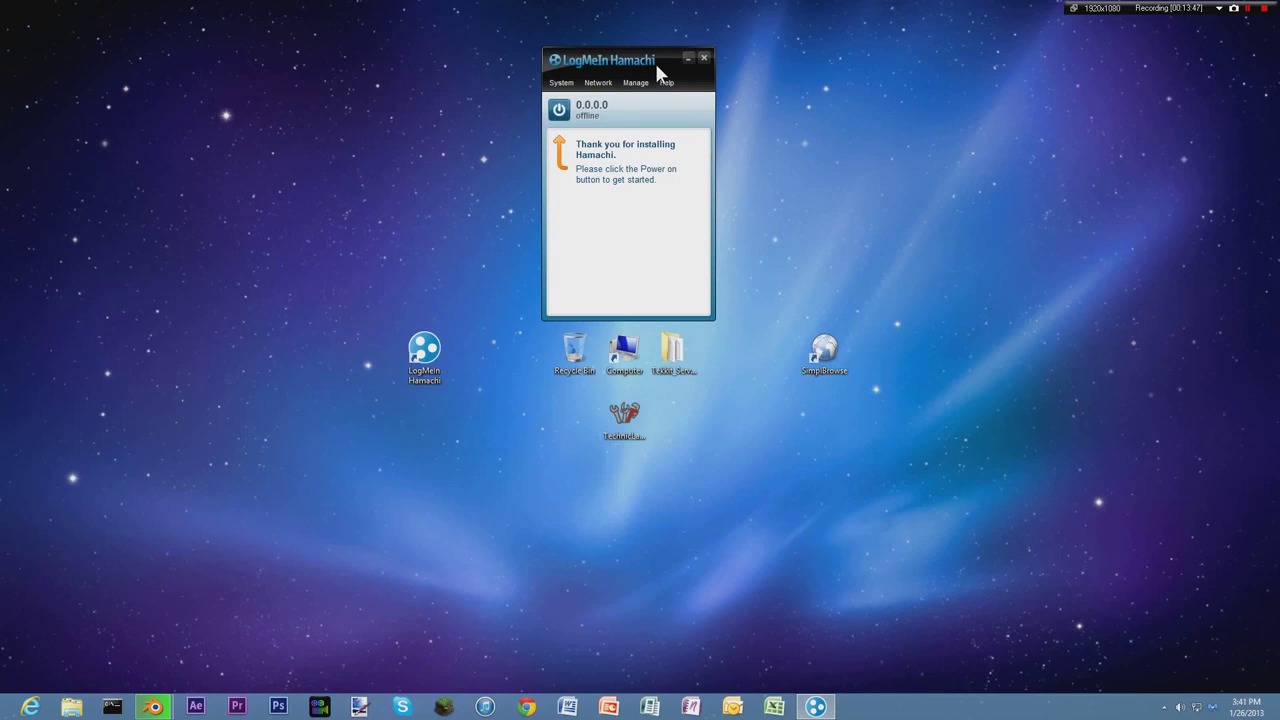
drag(648, 58, 813, 258)
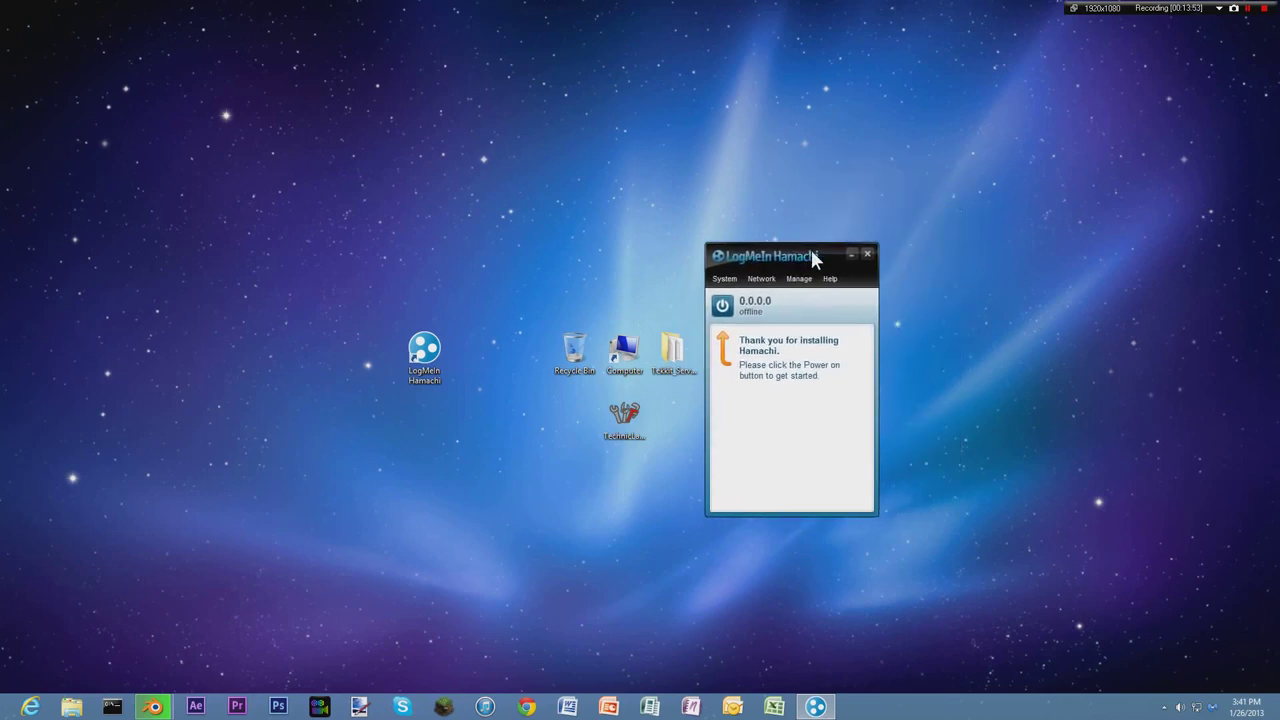
Step: Power on Hamachi and register this client, naming it with the owner's first name followed by "Computer"
click(760, 279)
click(724, 306)
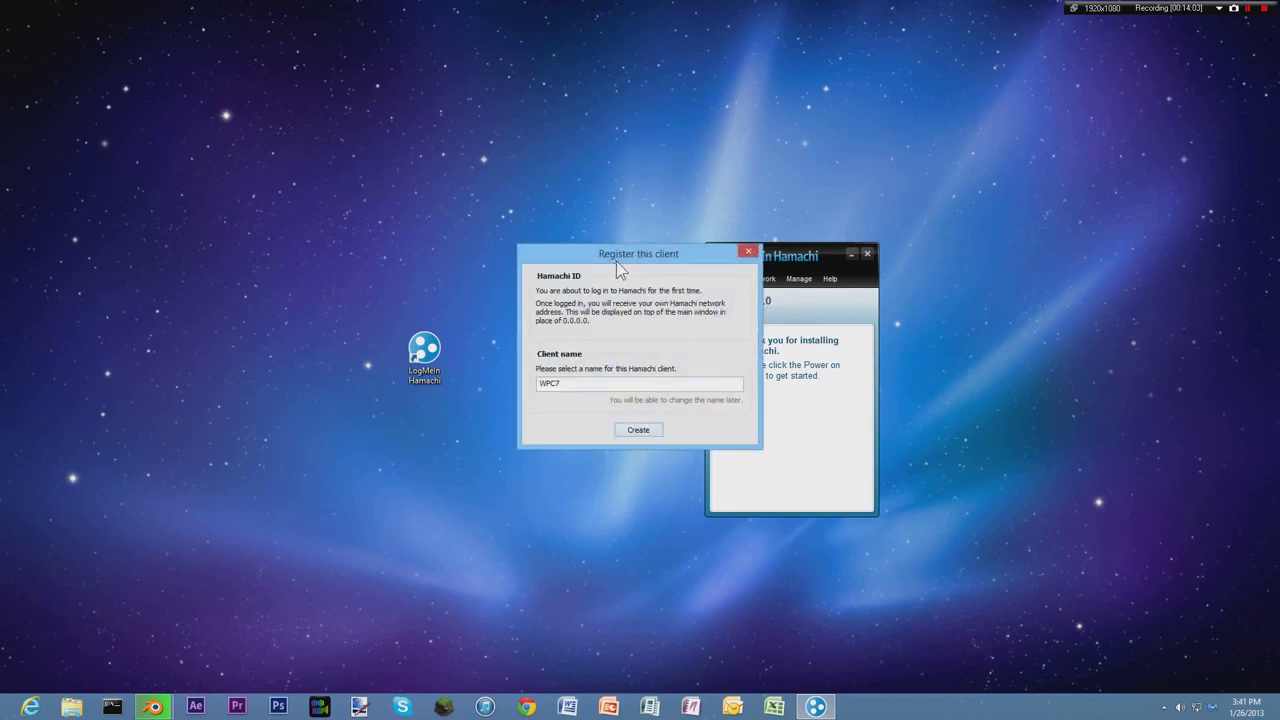
drag(616, 261, 508, 283)
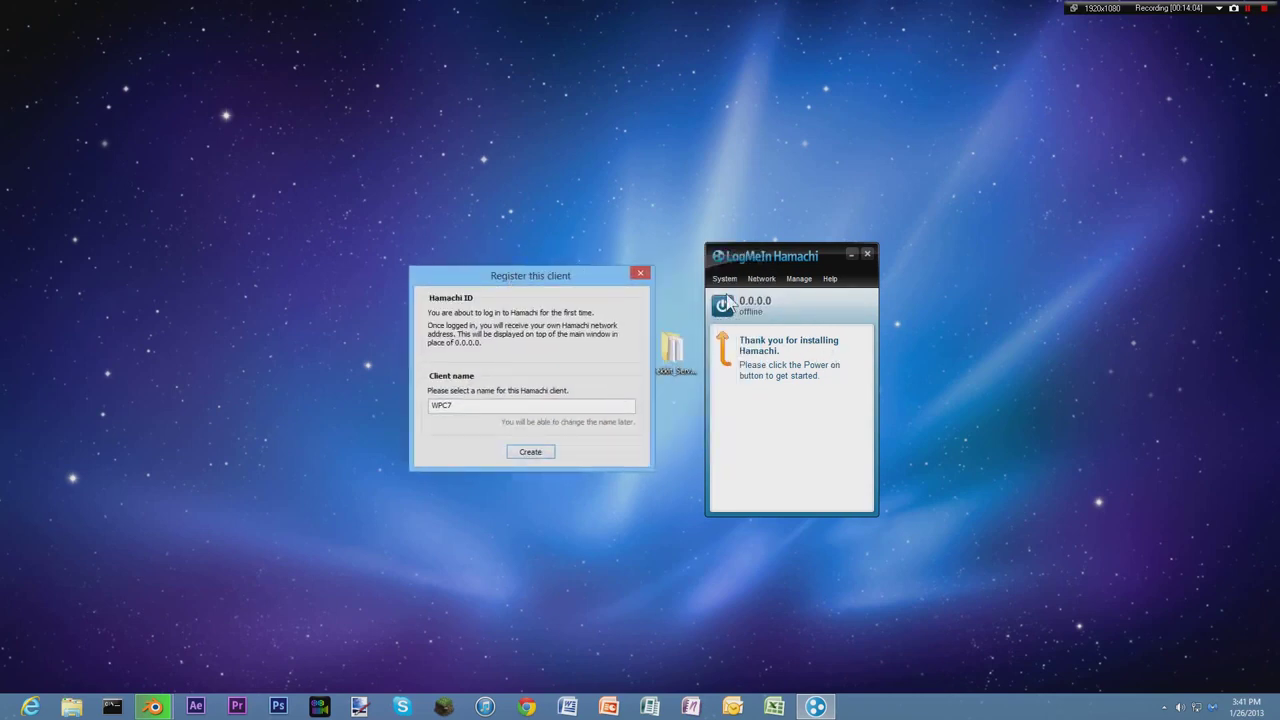
drag(476, 268, 620, 242)
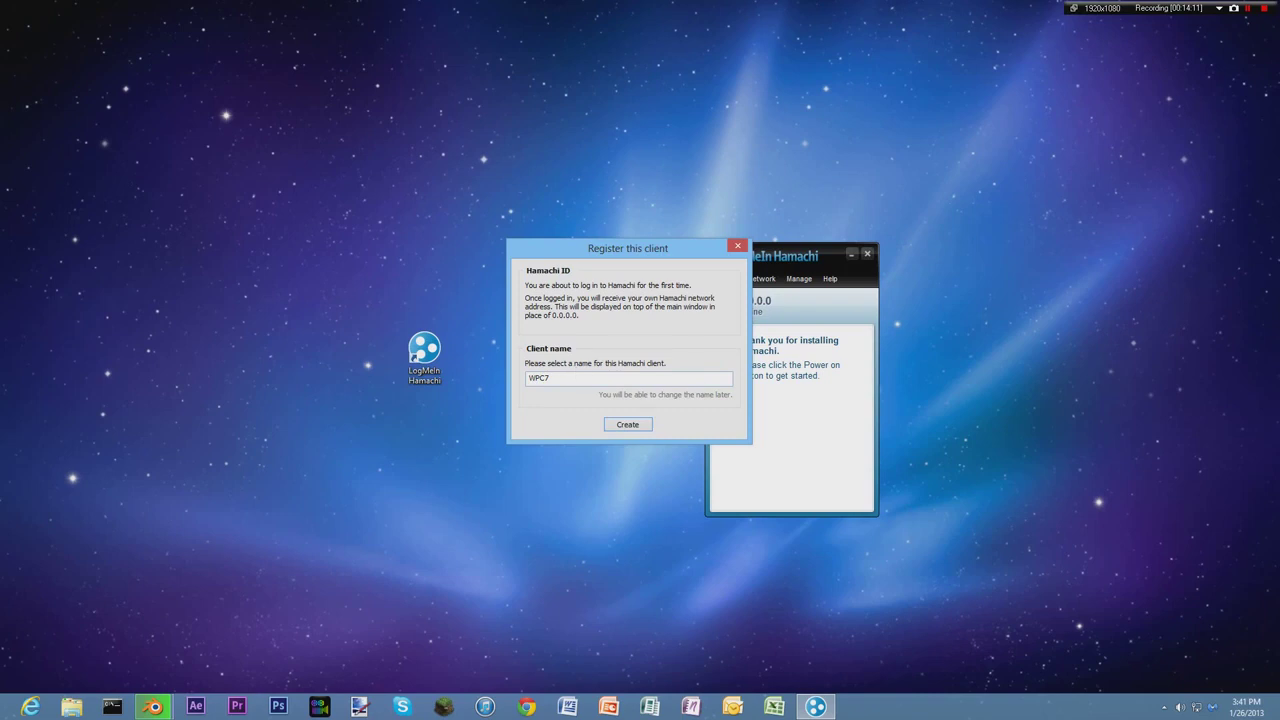
double_click(540, 378)
key(BackSpace)
text(Rio's Computer)
click(627, 426)
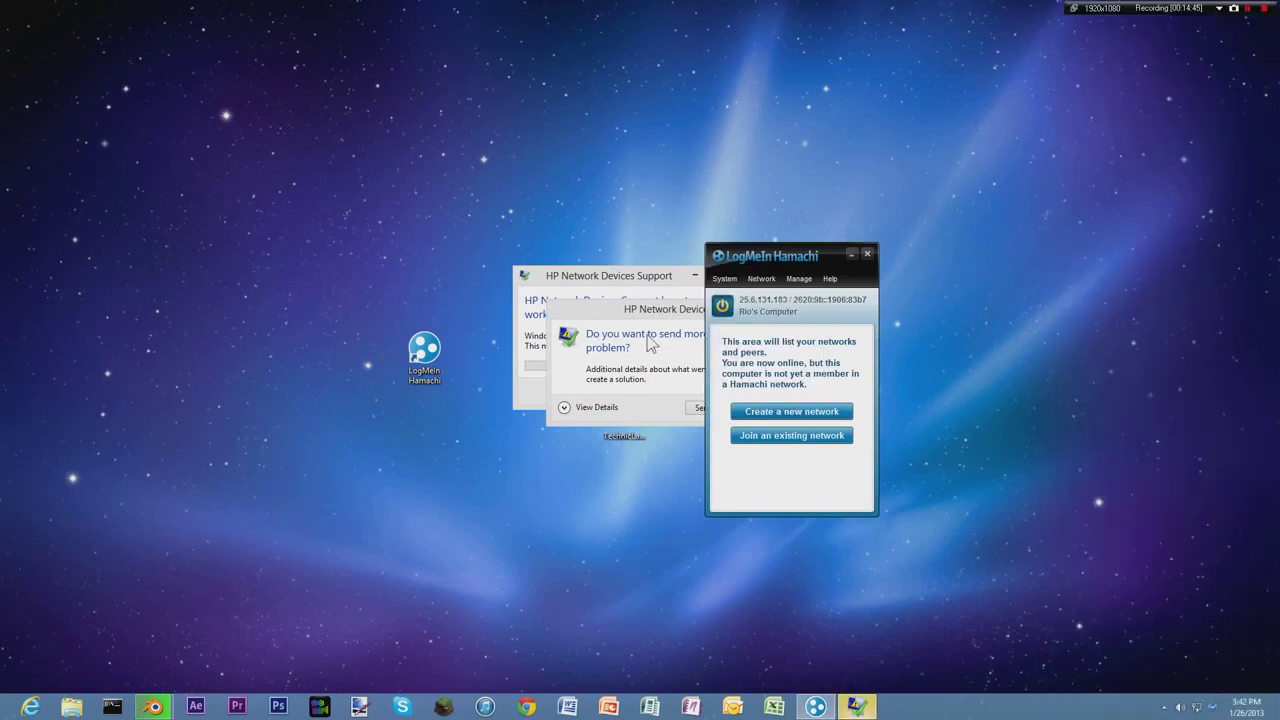
Step: Dismiss the HP Network Devices Support error report and reposition the Hamachi window beside the desktop icons
click(657, 316)
click(785, 410)
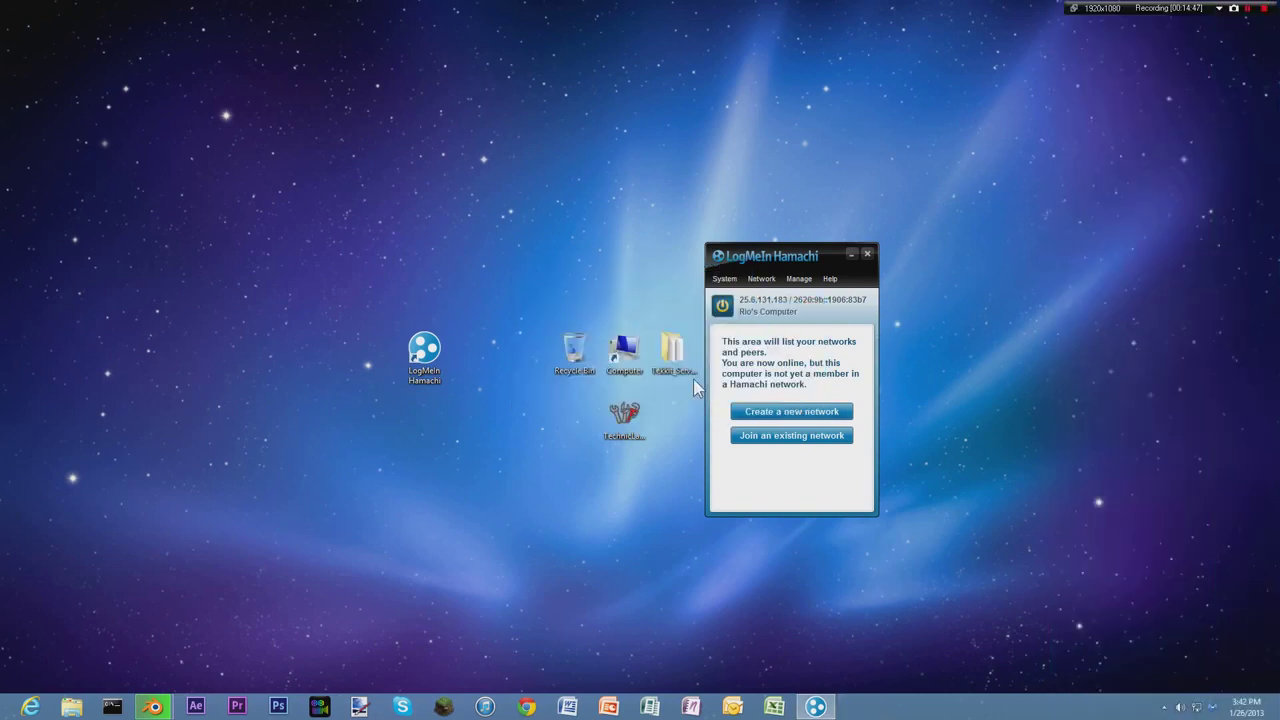
drag(763, 251, 621, 185)
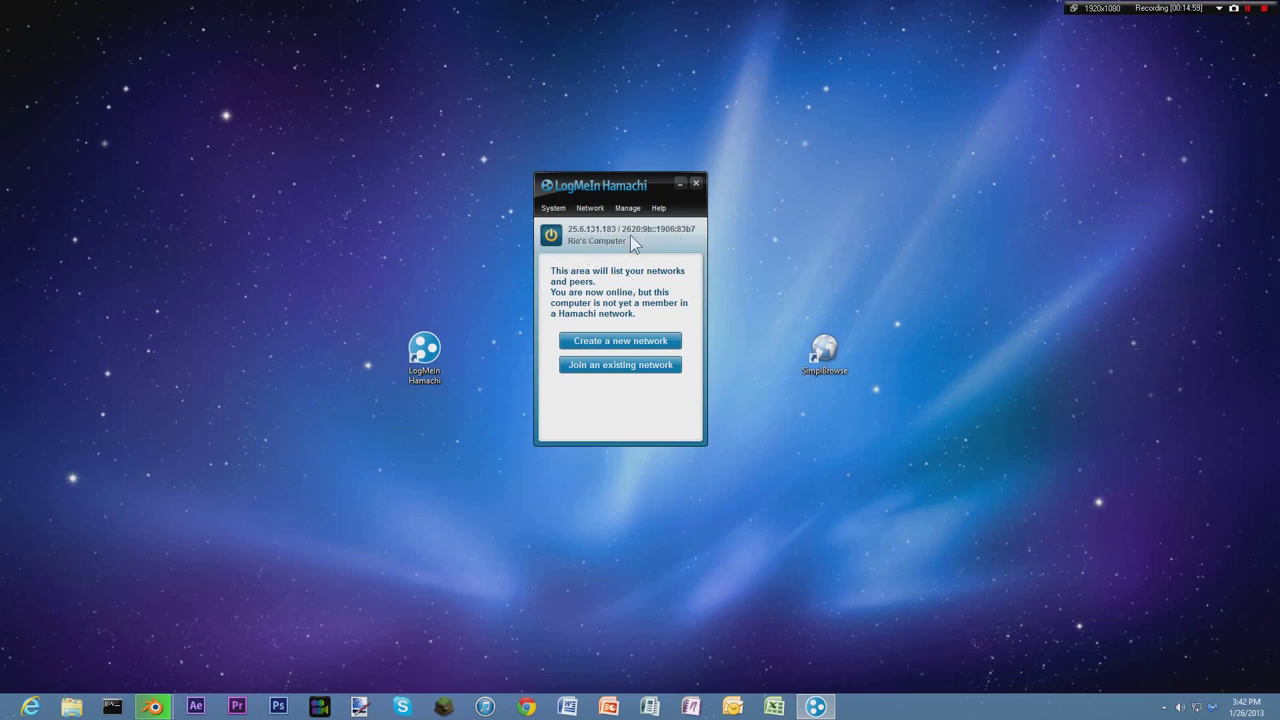
drag(591, 188, 758, 228)
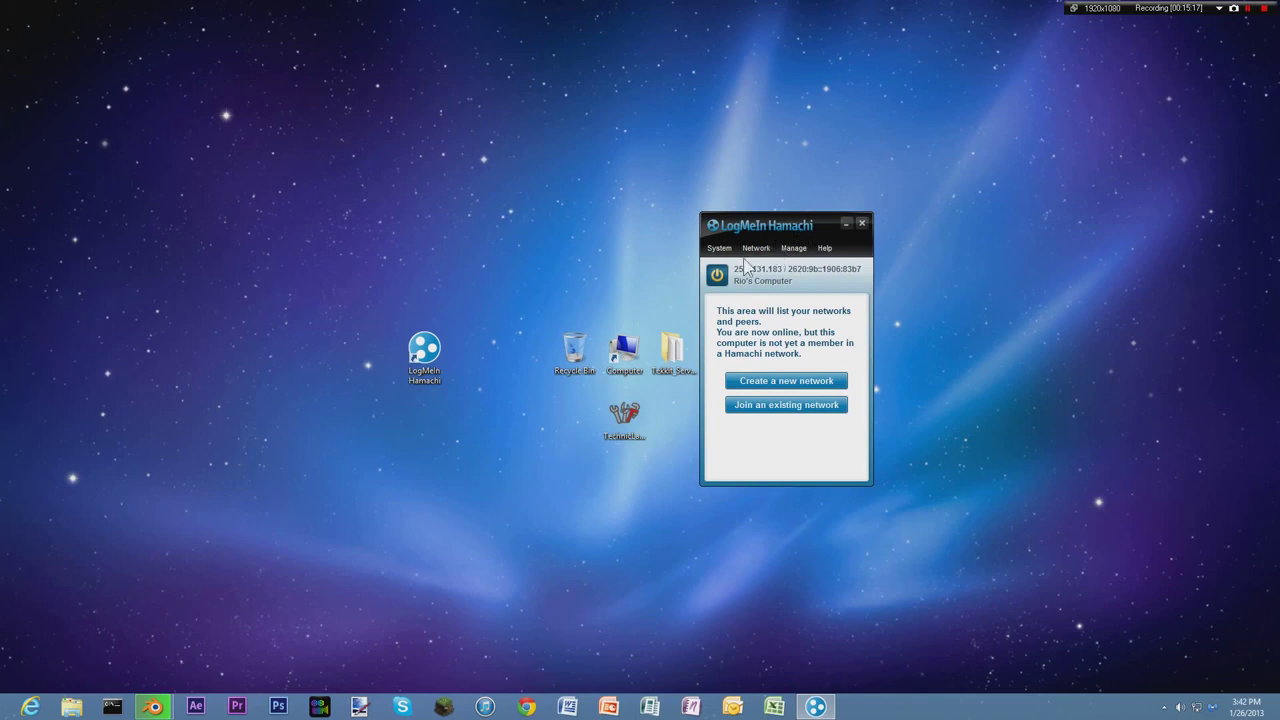
Step: Create a new client-owned network with the ID TGODOfficial, entering and confirming the network password
click(782, 386)
drag(653, 234, 595, 237)
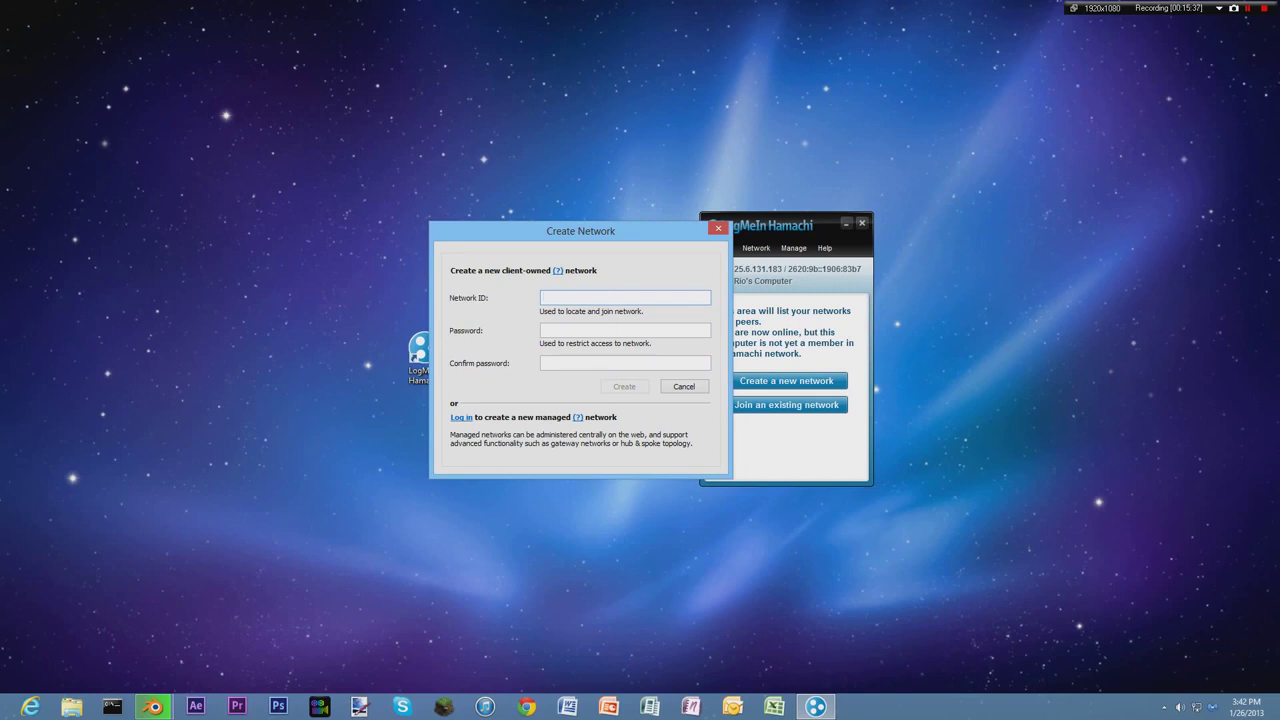
text(TGODOfficial)
key(Tab)
text(•••••)
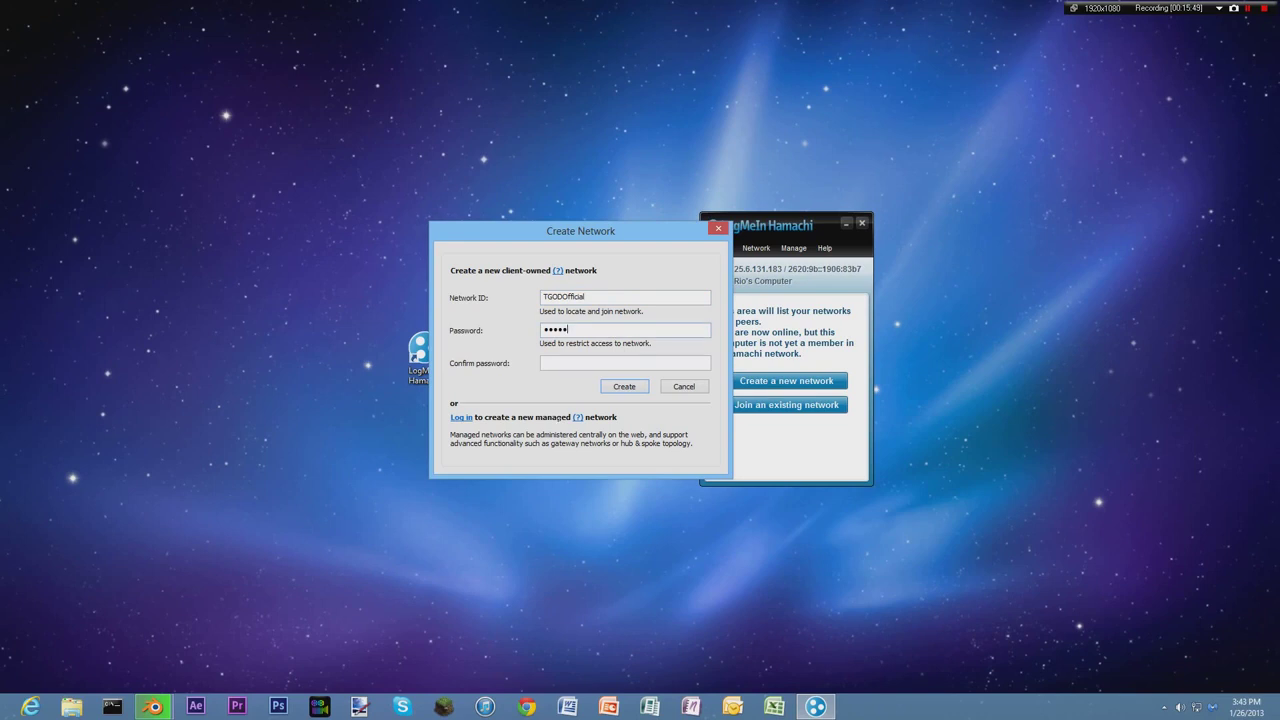
text(•••••)
click(617, 388)
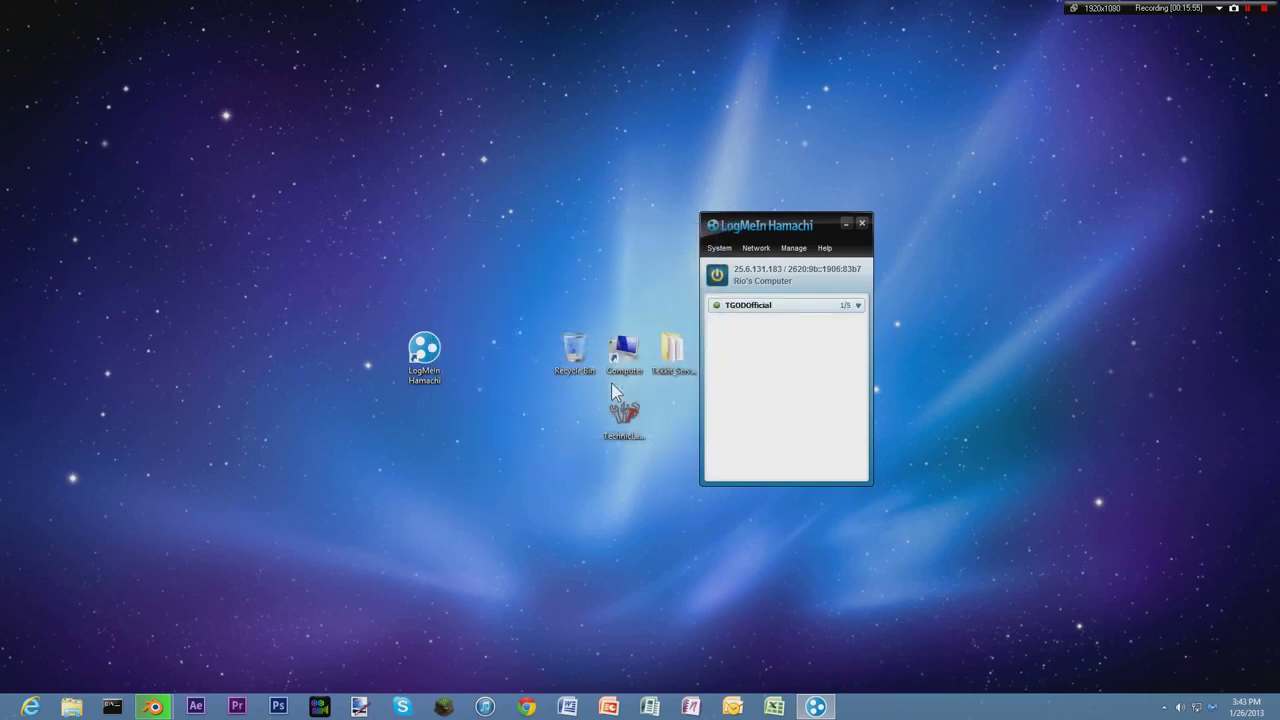
Step: Take the TGODOfficial network offline and view the options for creating or joining a network
click(800, 306)
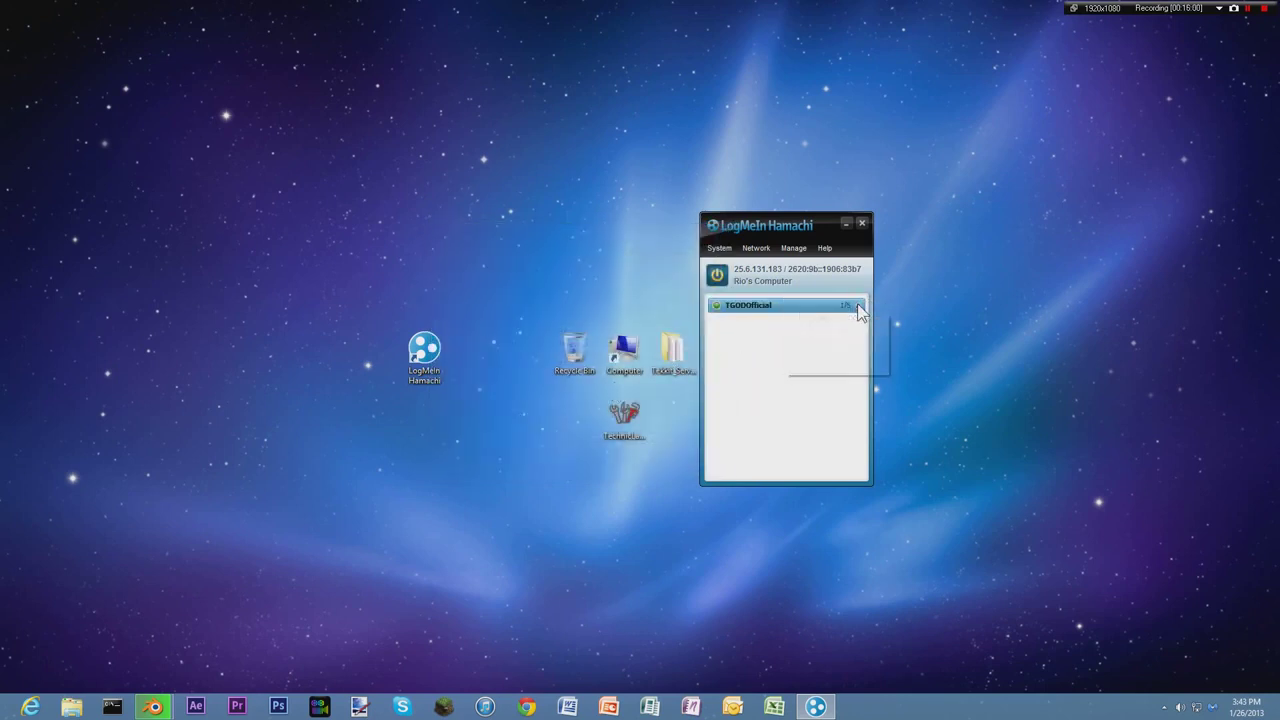
click(858, 307)
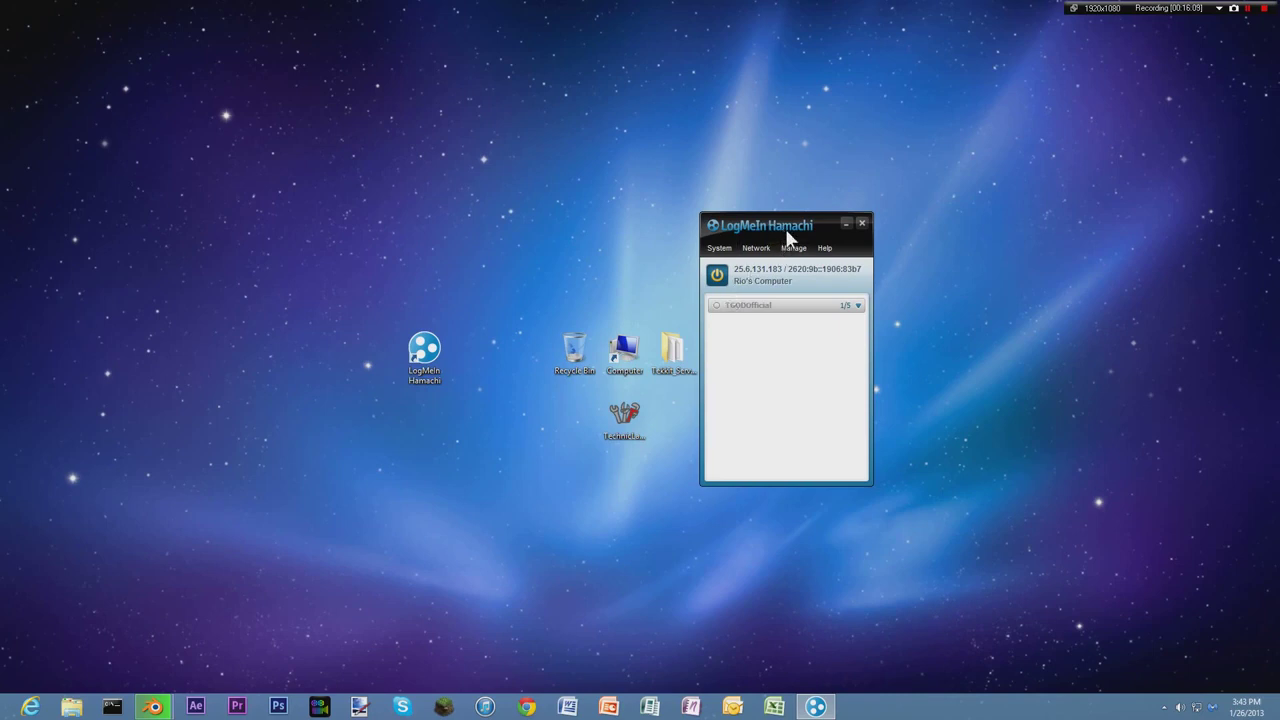
mouse_move(785, 226)
mouse_down()
mouse_move(706, 271)
mouse_move(775, 234)
mouse_up()
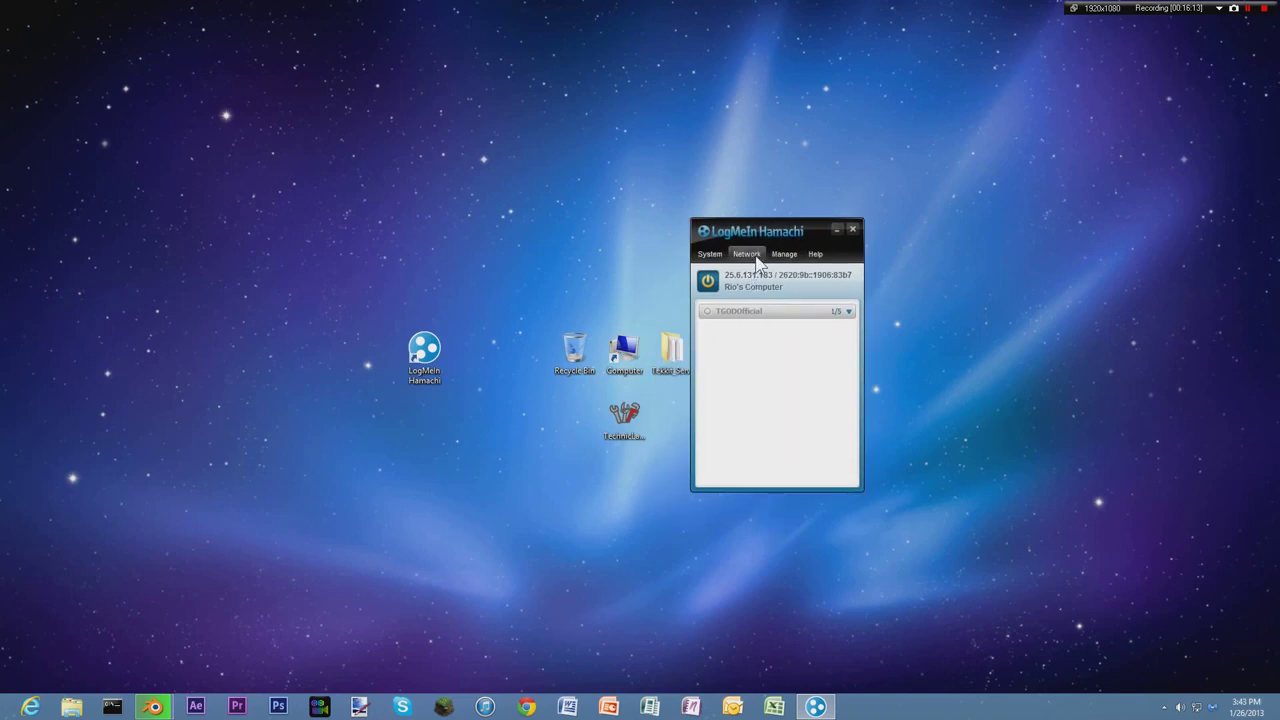
click(756, 262)
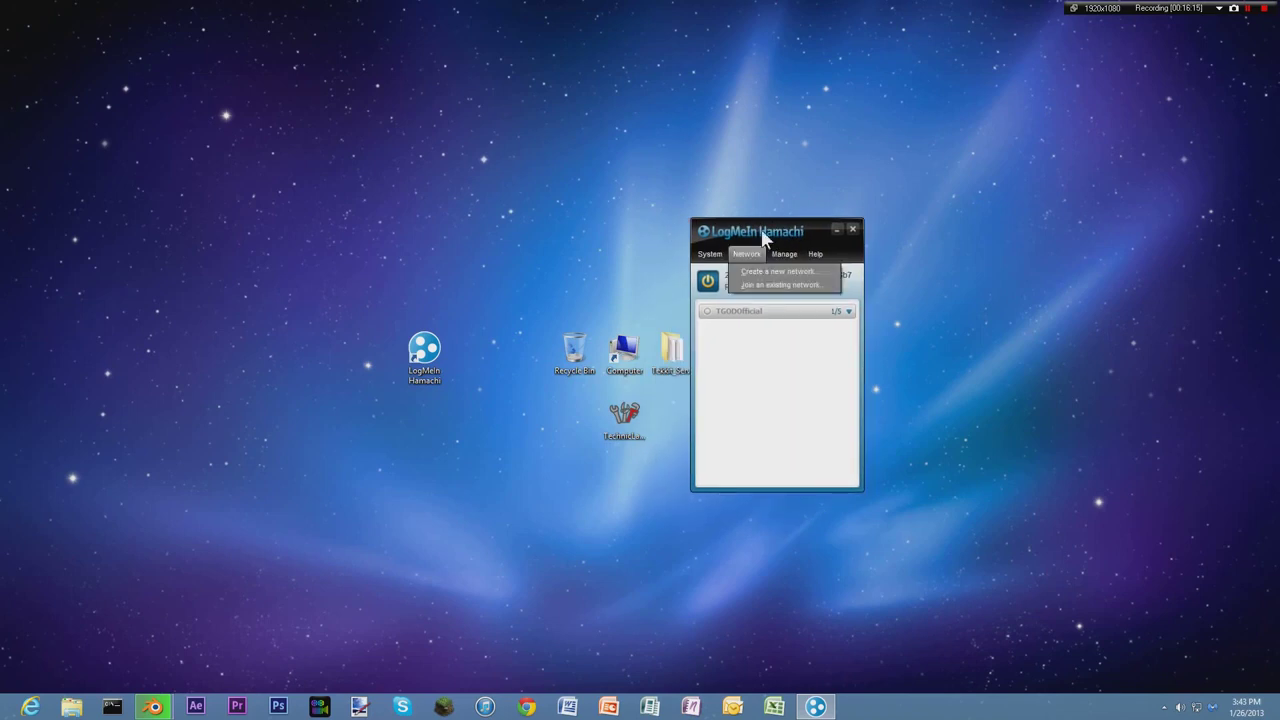
click(748, 226)
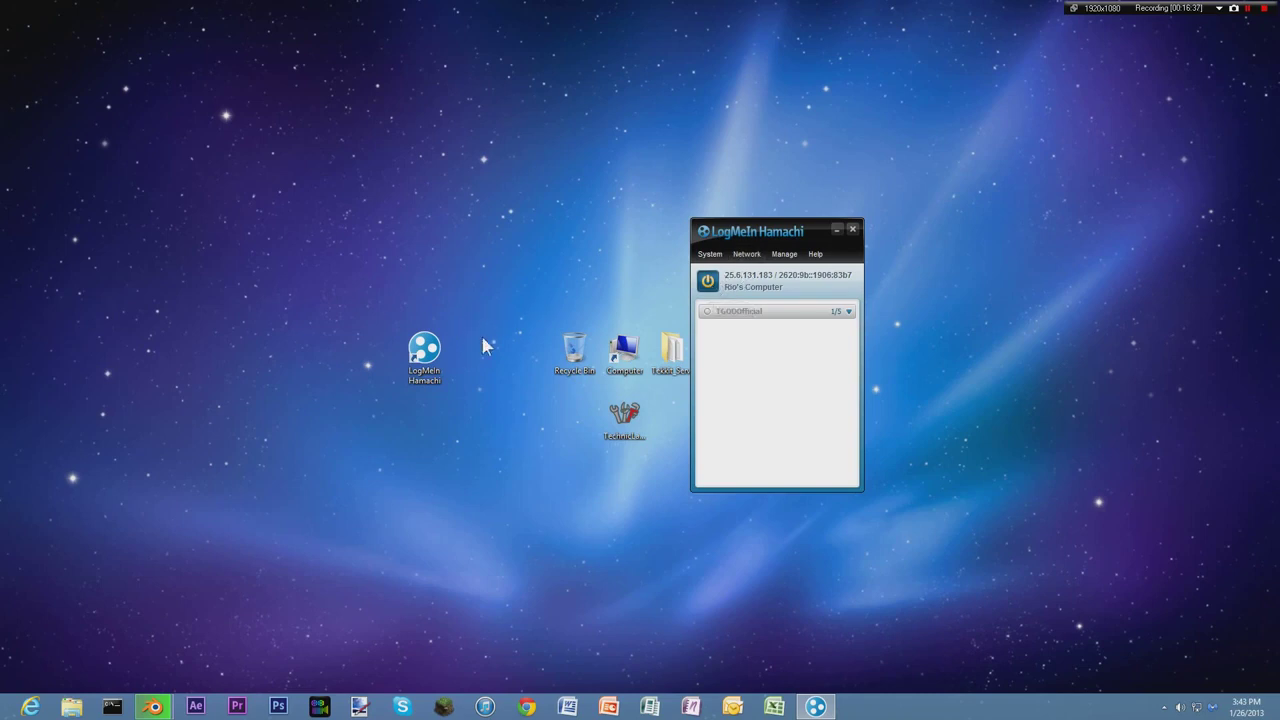
Step: Start joining an existing network, fill in the network ID and network password, and cancel the join request
click(747, 256)
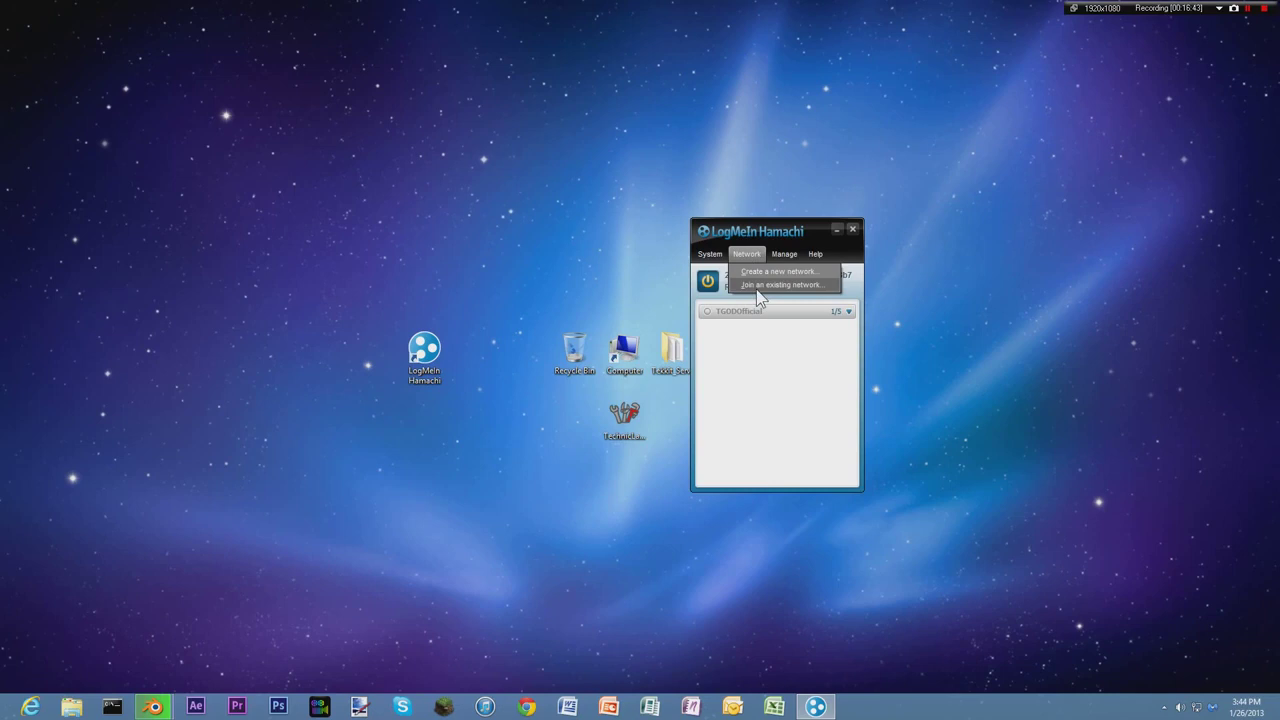
click(757, 287)
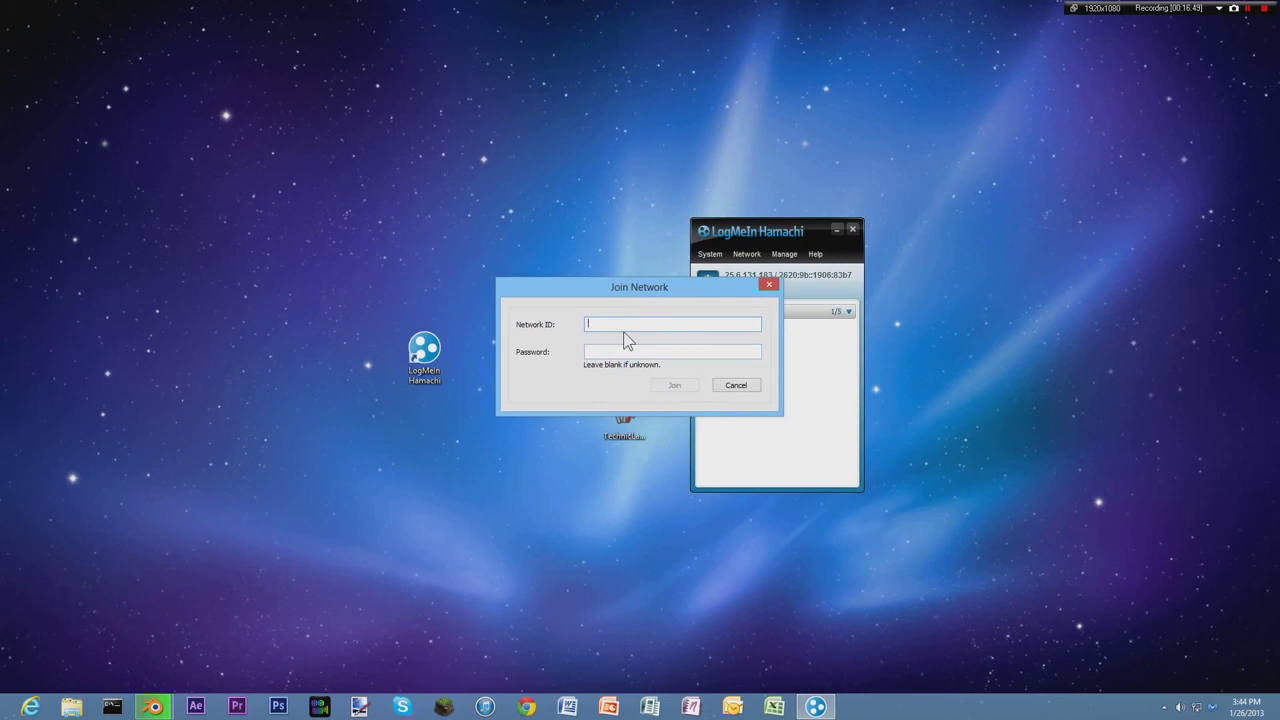
text(TGODOffic)
key(BackSpace)
text(icai)
key(BackSpace)
key(BackSpace)
key(BackSpace)
key(BackSpace)
text(ci)
key(BackSpace)
key(BackSpace)
key(BackSpace)
key(Tab)
text(•••••)
click(731, 388)
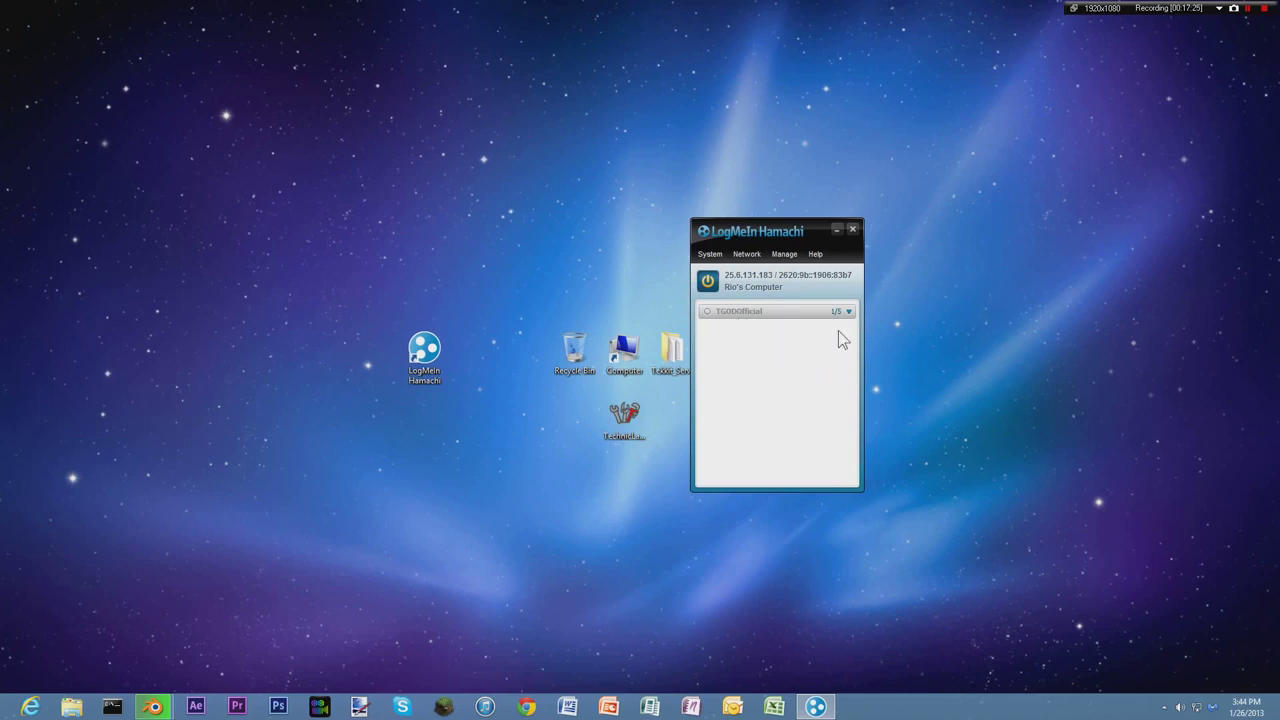
Step: Bring the TGODOfficial network online and check its network details
click(739, 316)
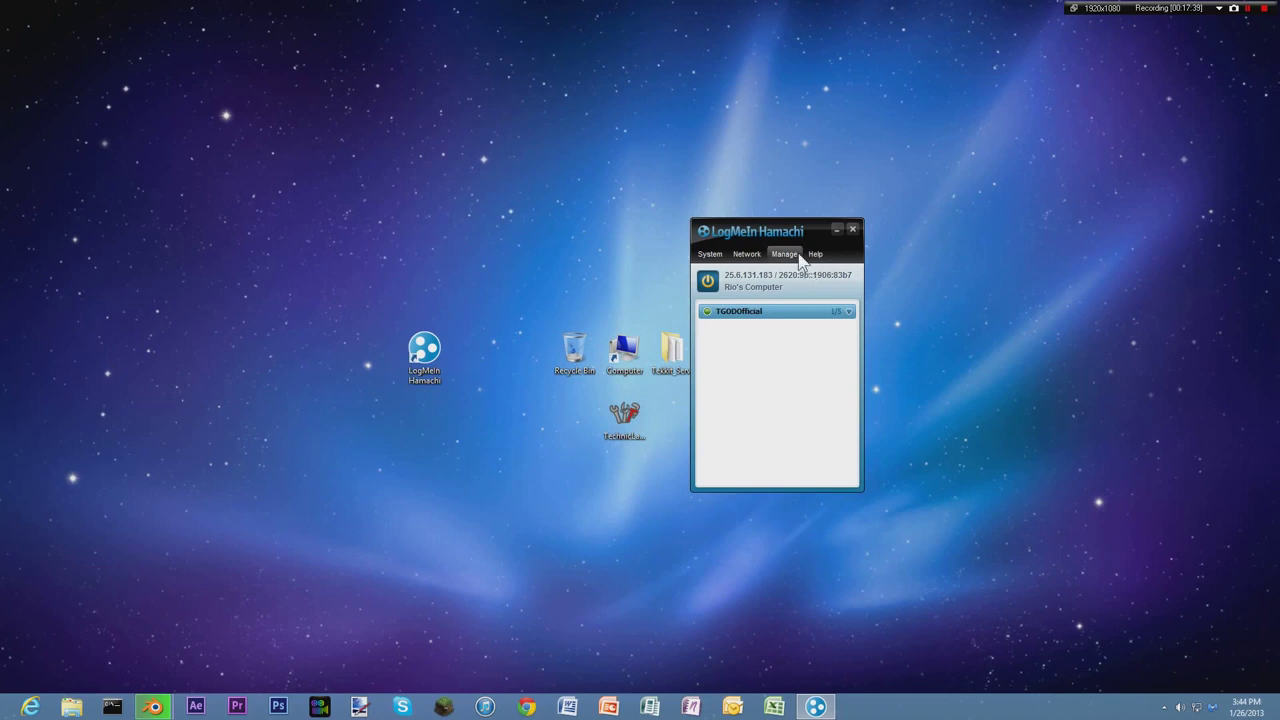
mouse_move(800, 313)
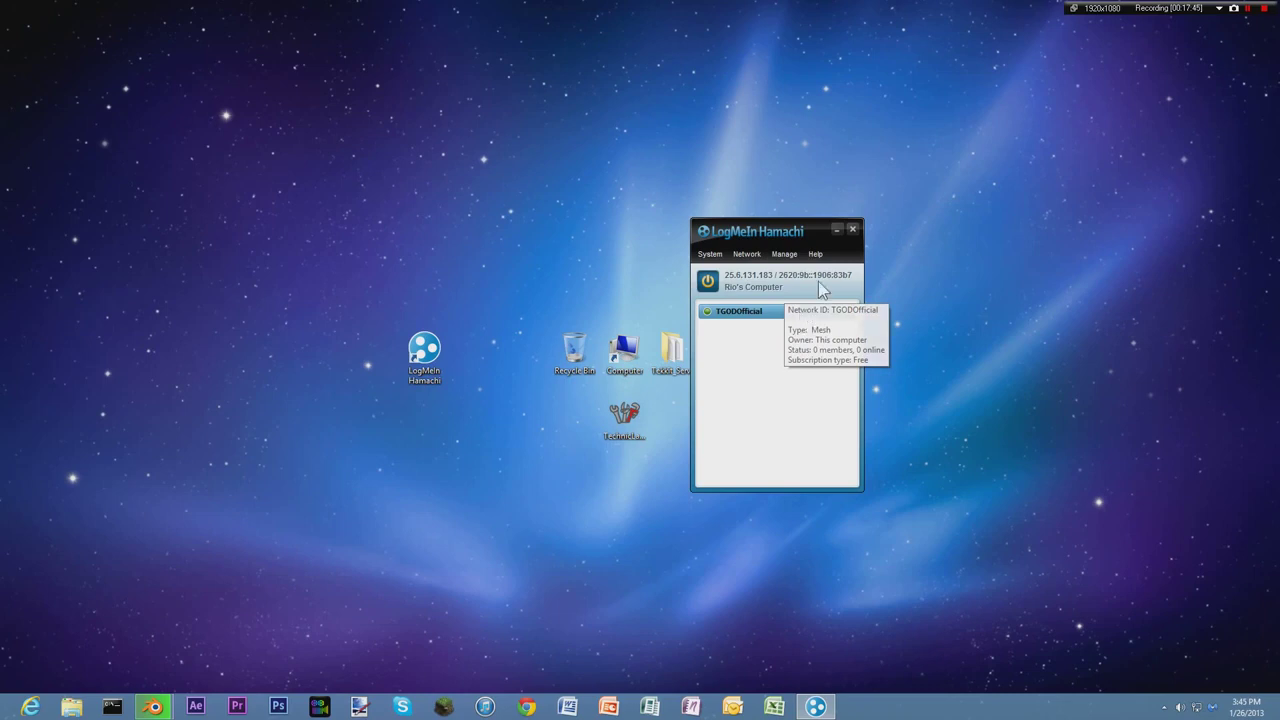
right_click(754, 285)
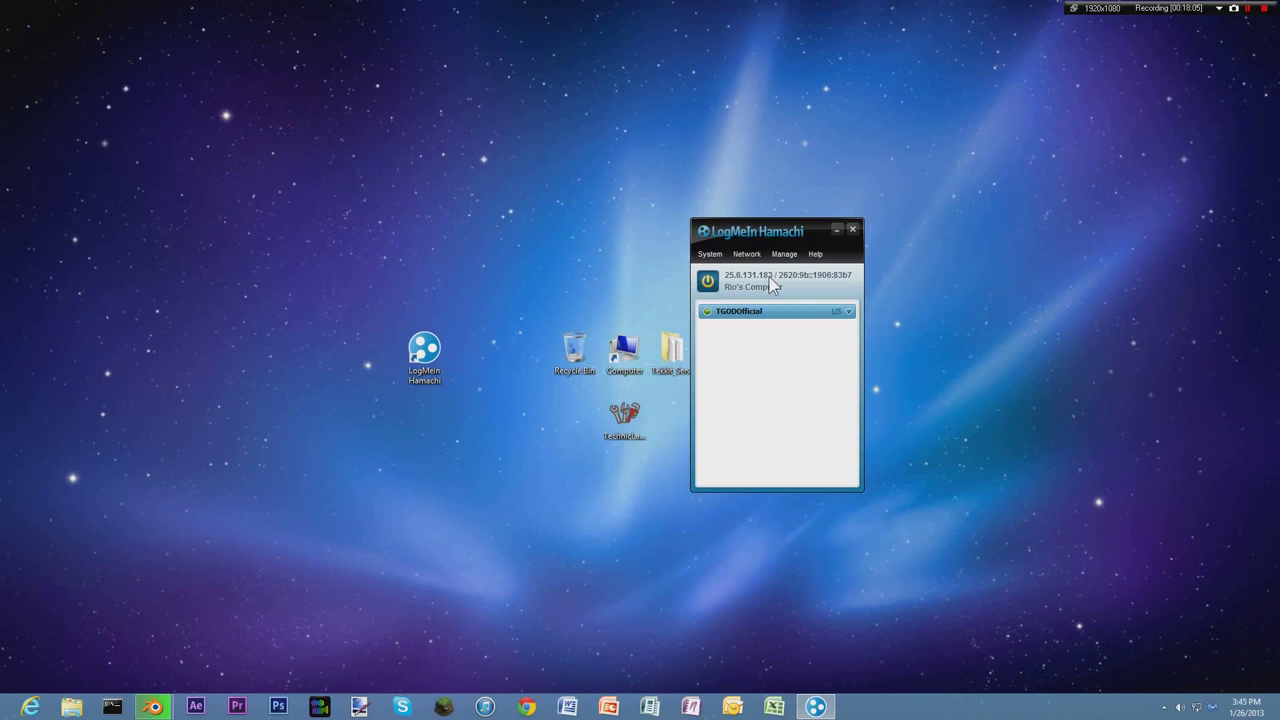
right_click(778, 310)
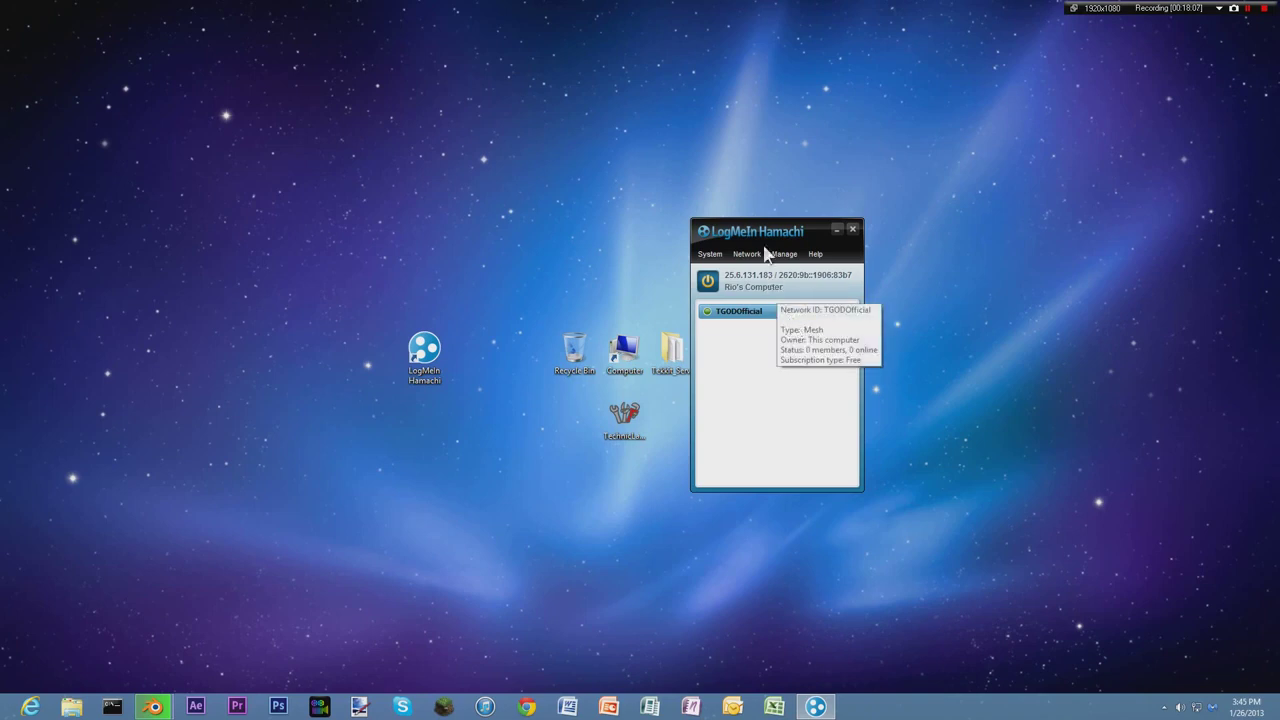
Step: Move the Hamachi window slightly higher and copy this computer's Hamachi IPv4 address
drag(760, 231, 755, 172)
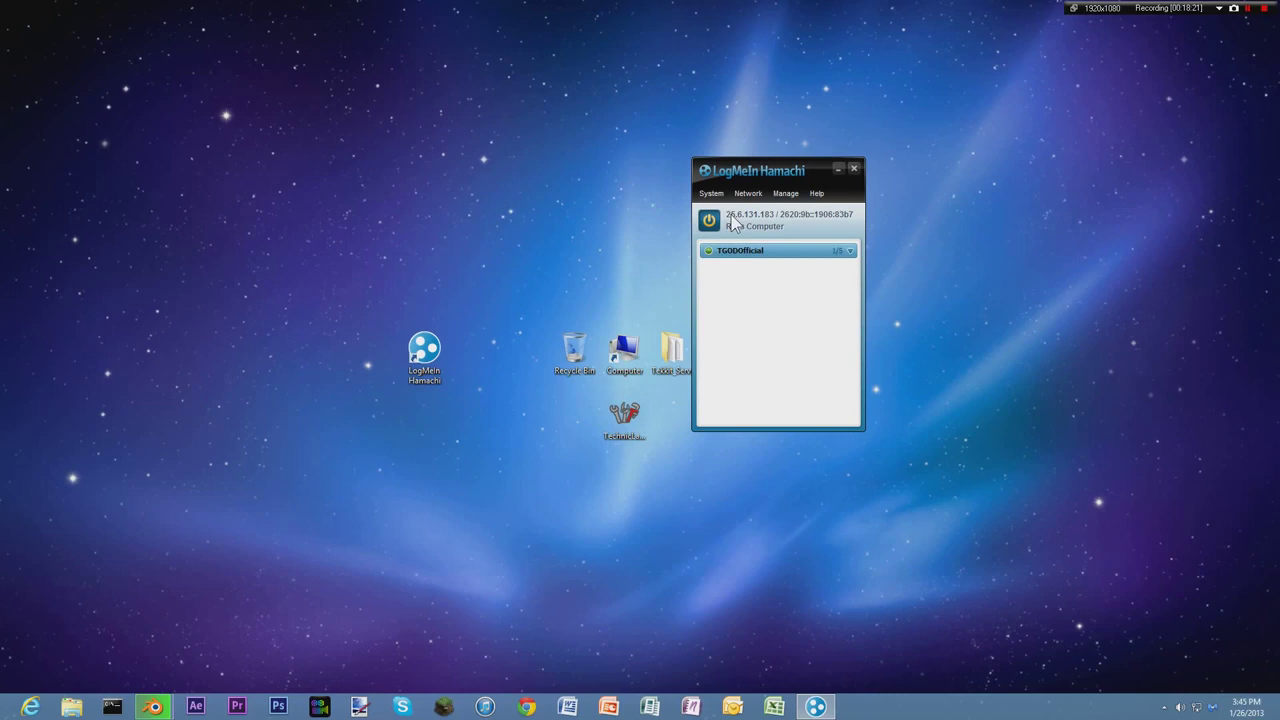
click(738, 221)
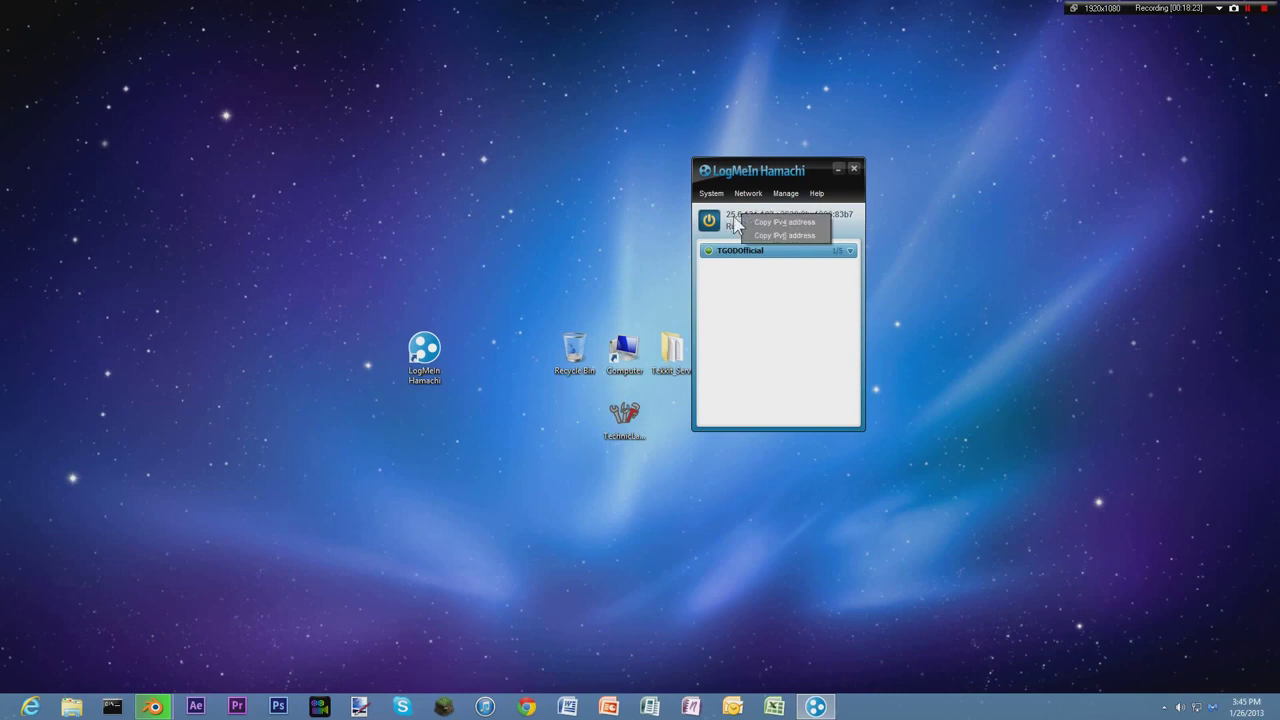
right_click(735, 215)
click(741, 222)
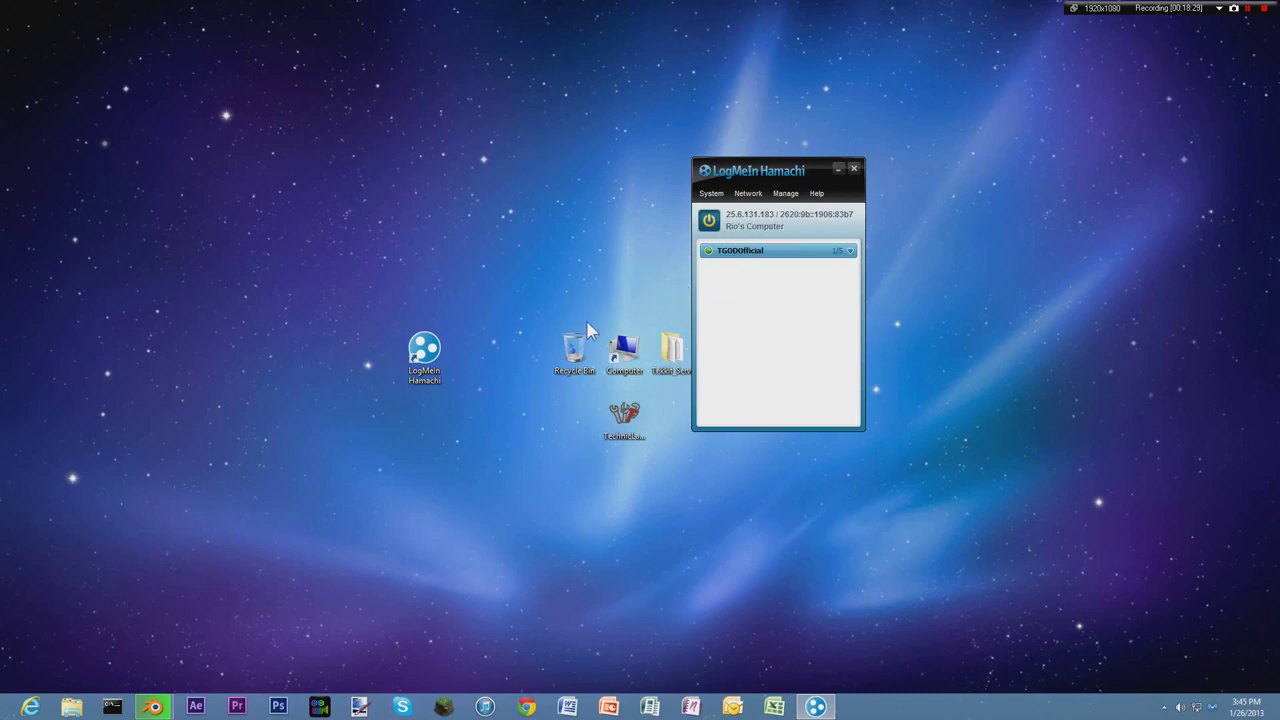
Step: Move the Hamachi window to the other side of the desktop icons and copy this computer's IPv4 address
click(750, 214)
drag(728, 175, 201, 244)
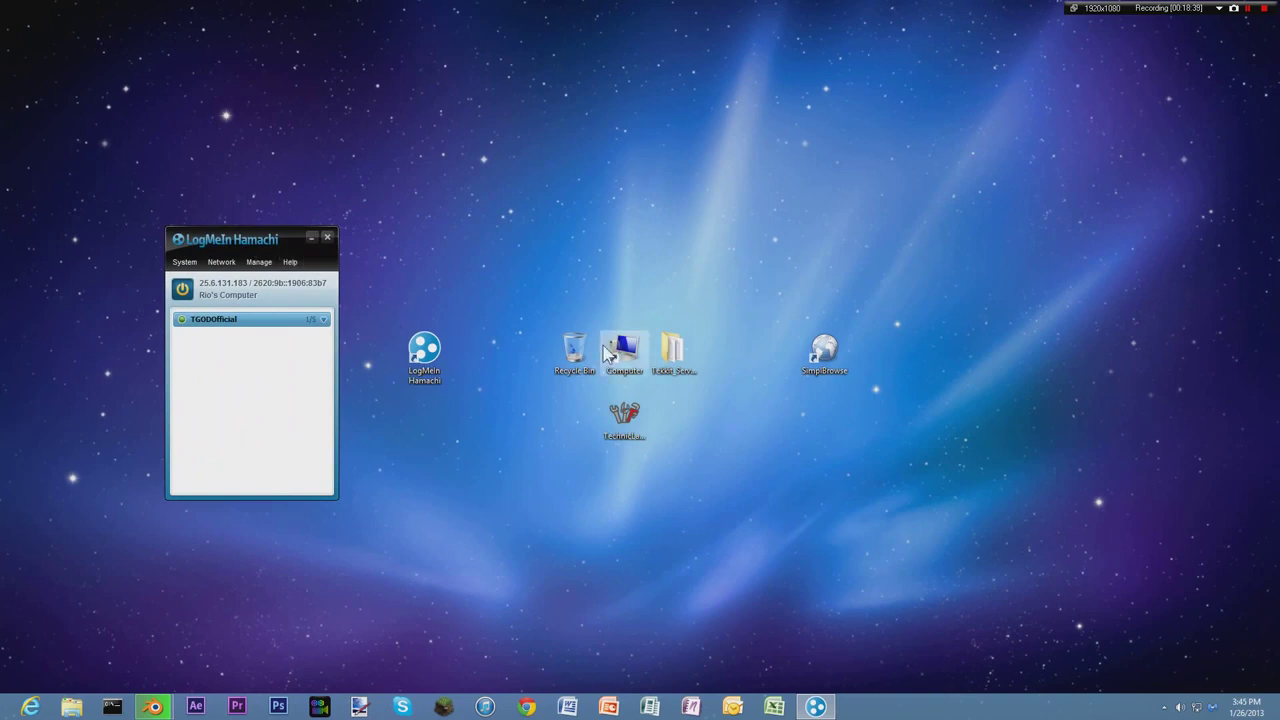
right_click(220, 286)
click(232, 295)
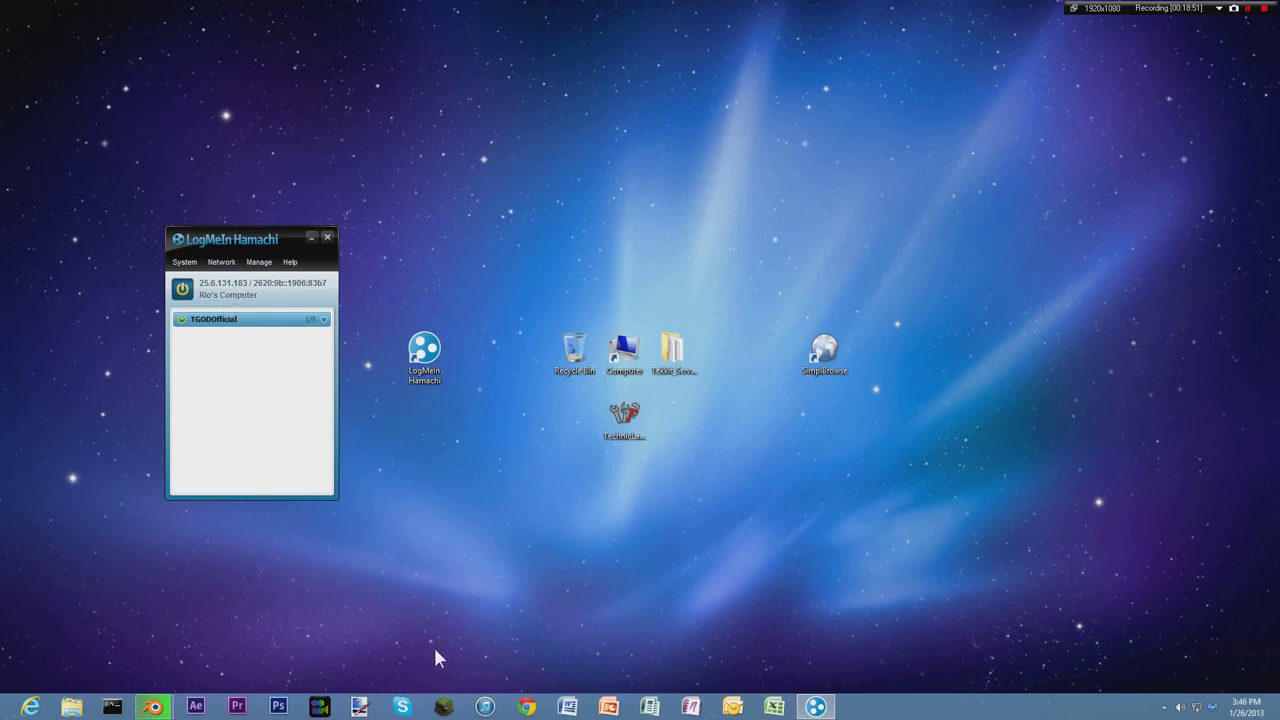
Step: Open the Technic Launcher and start the Tekkit server with the launch batch file in Tekkit_Server_DEMO, keeping its console clear of the launcher
double_click(623, 413)
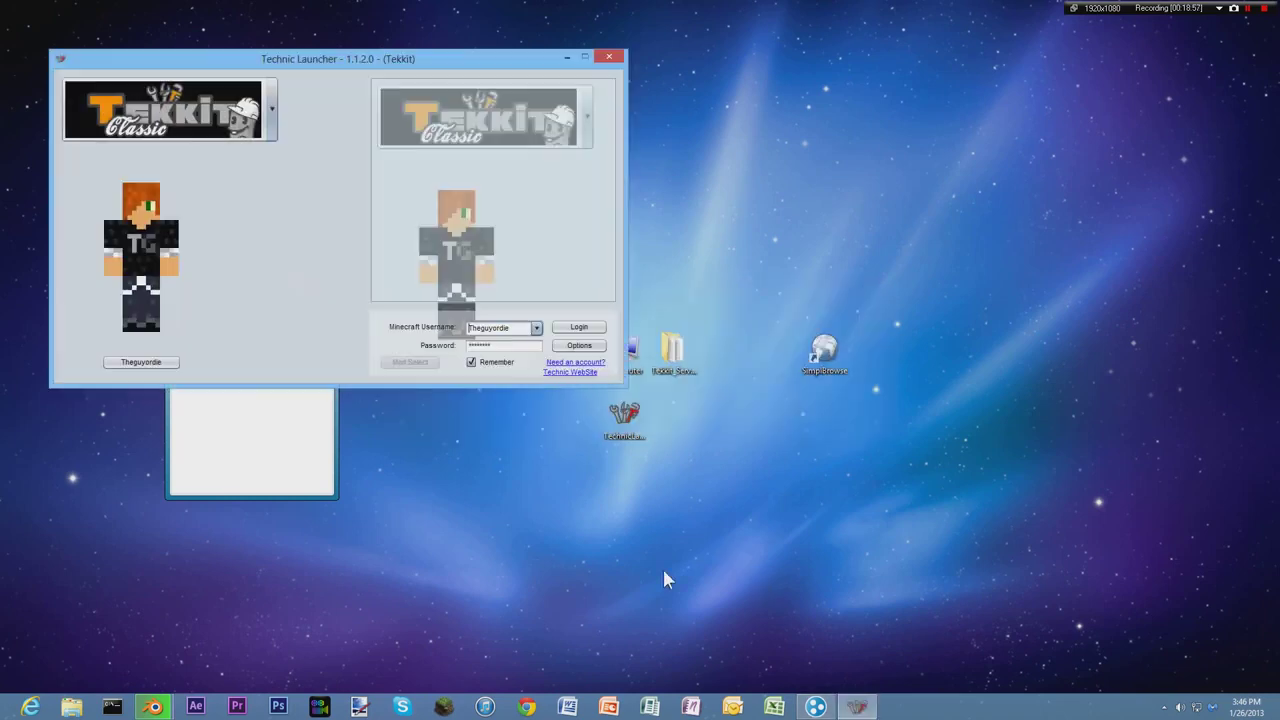
double_click(674, 352)
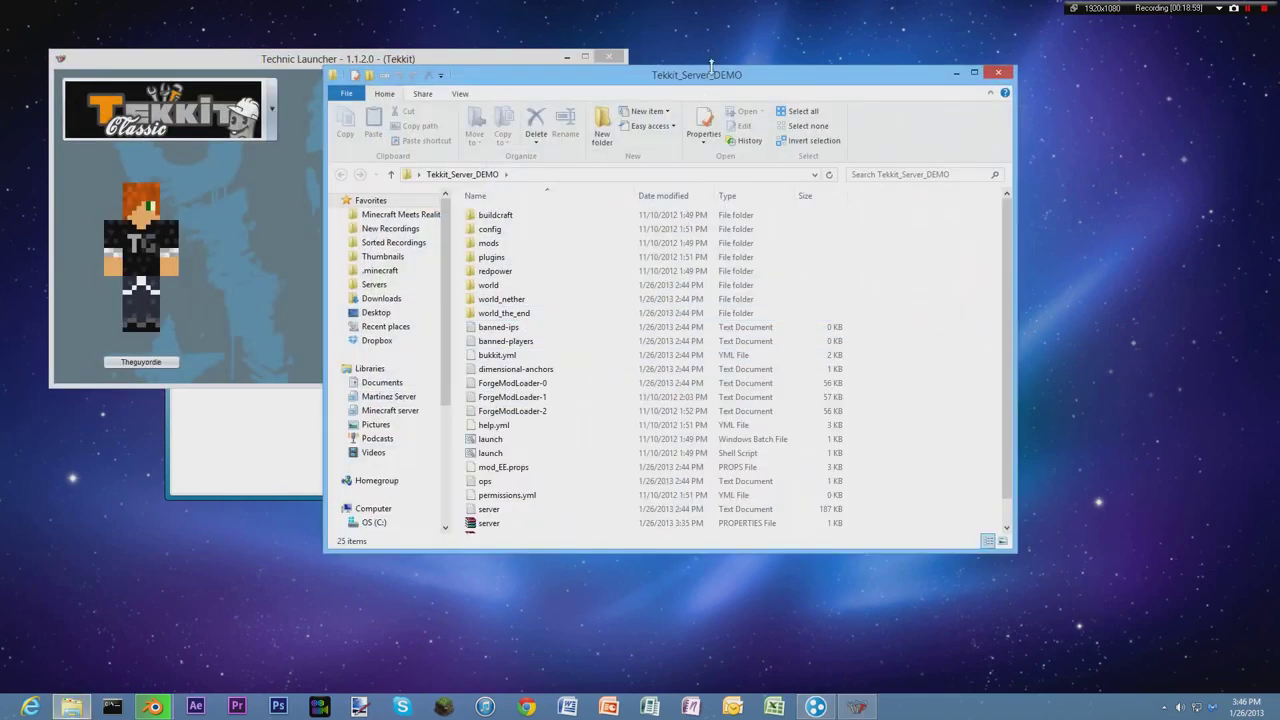
drag(806, 86, 989, 115)
scroll(720, 380, down, 1)
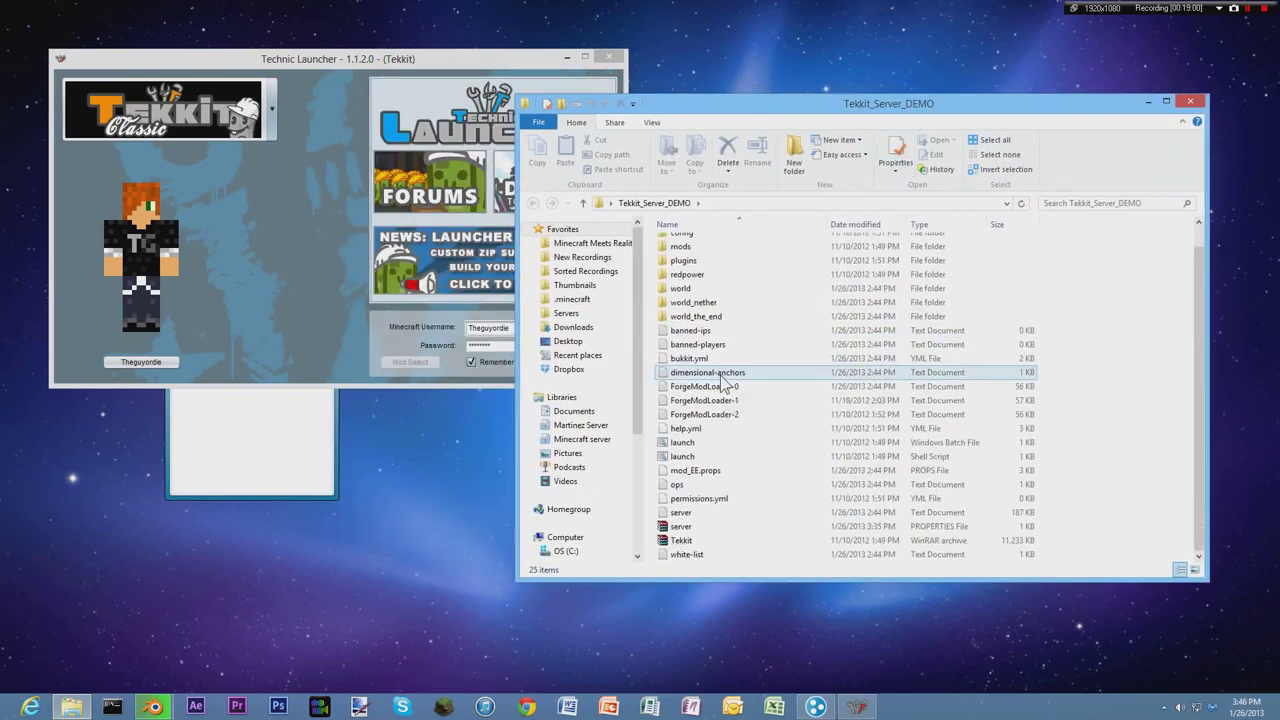
double_click(682, 442)
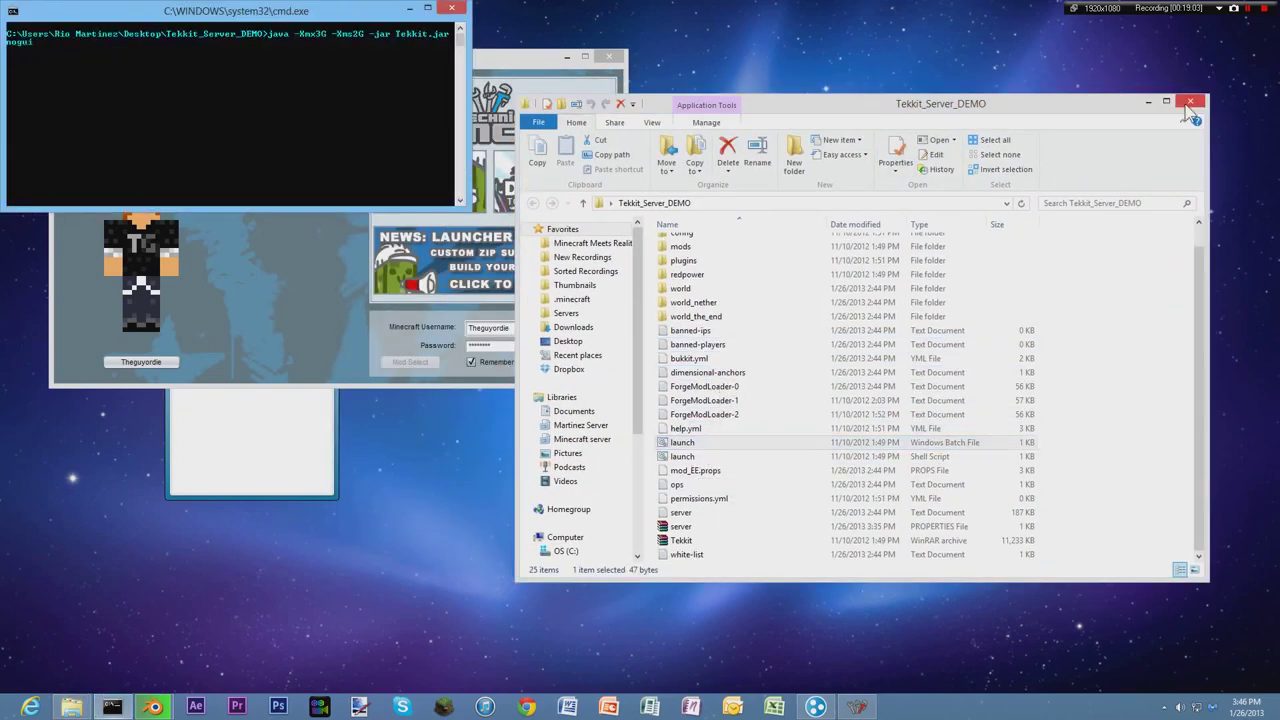
click(1190, 101)
drag(350, 12, 1146, 55)
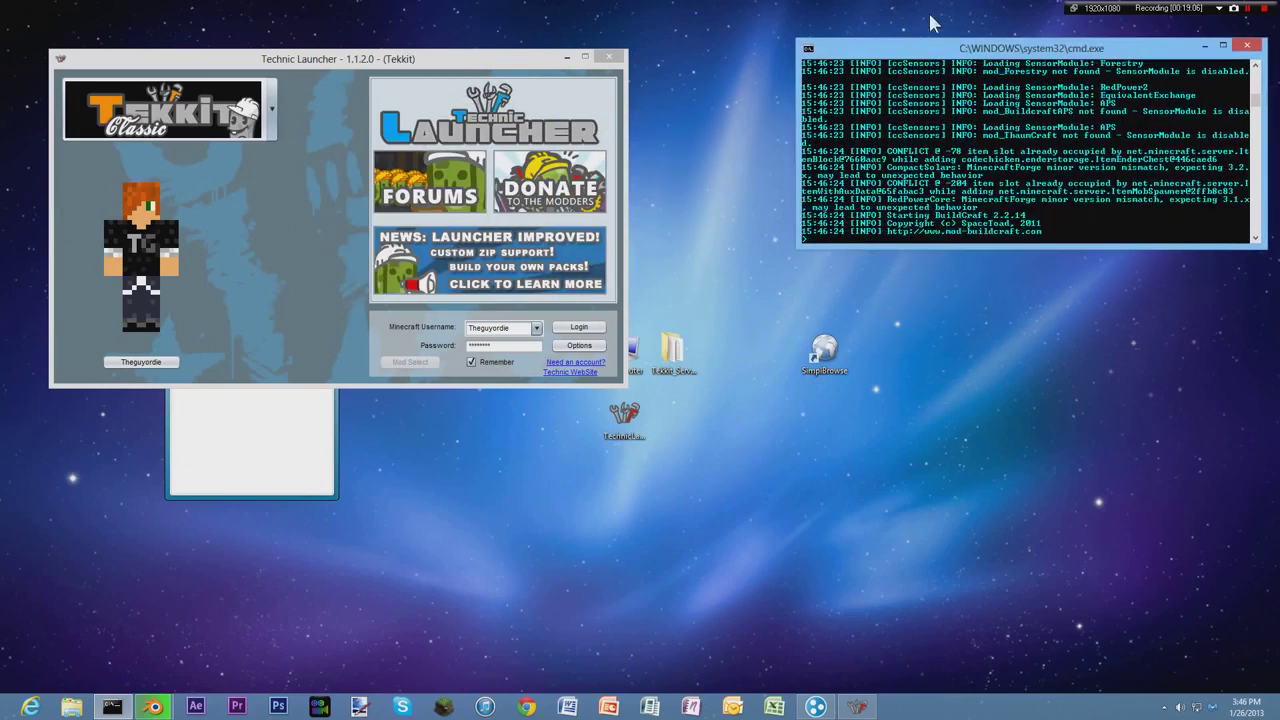
Step: Log in to Tekkit Classic with the remembered account and place the game window below the server console
drag(433, 64, 960, 302)
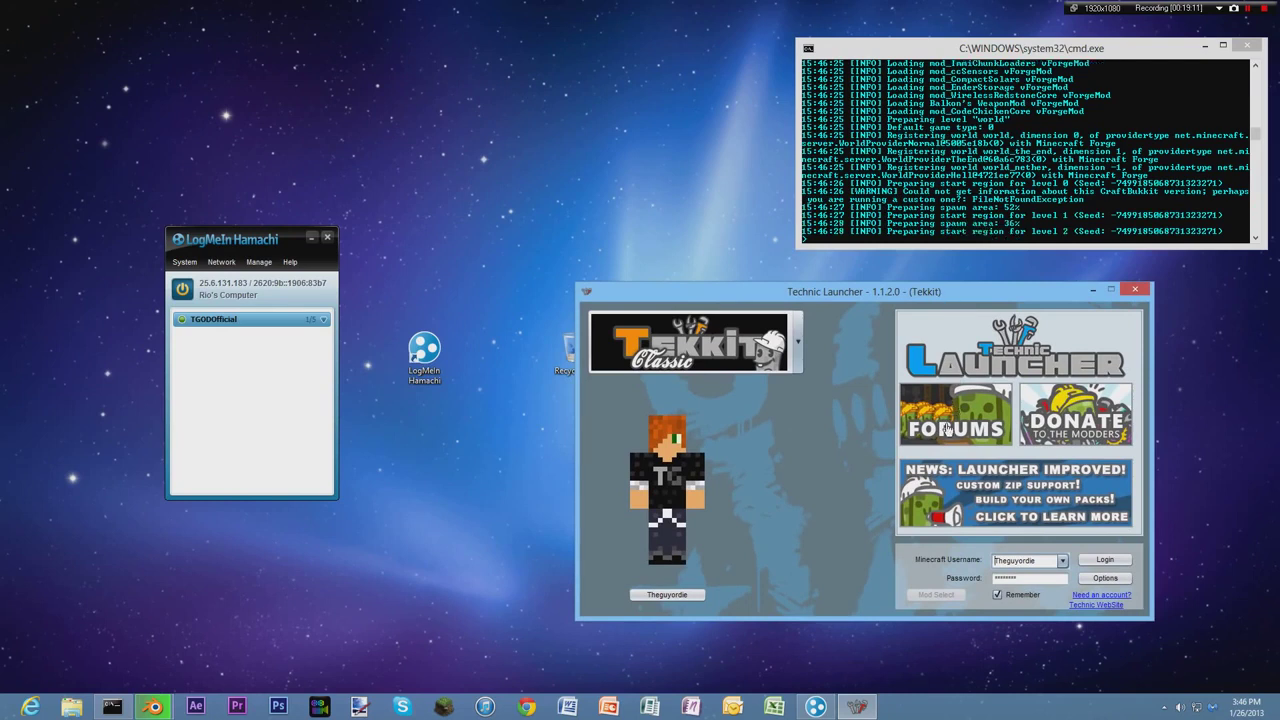
click(1120, 556)
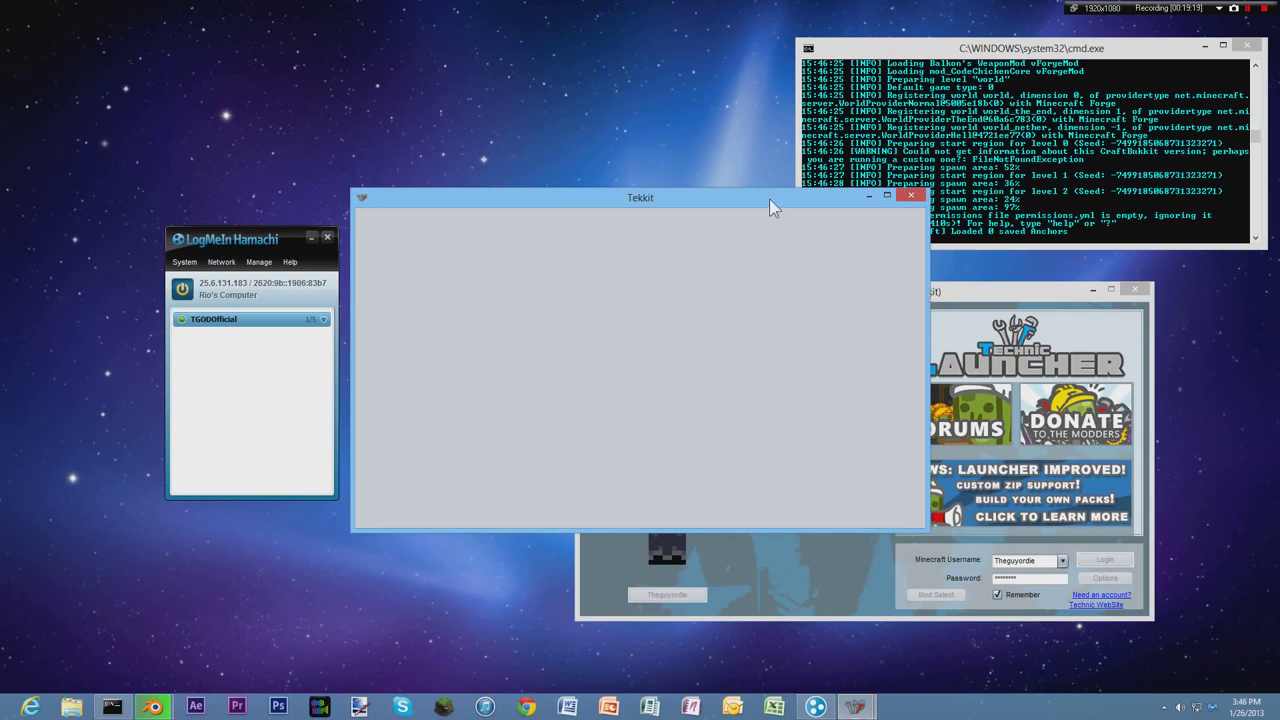
drag(603, 205, 708, 290)
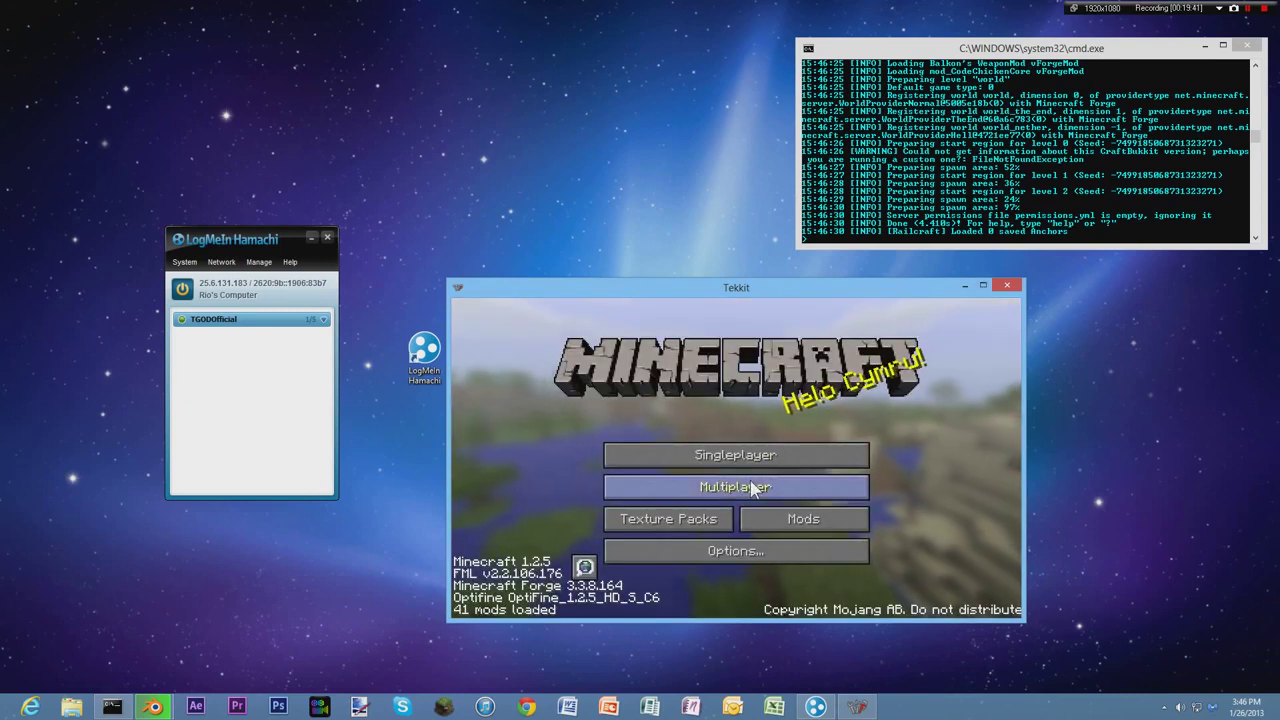
Step: Start a direct multiplayer connection to the server address 25.6.131.183
click(748, 490)
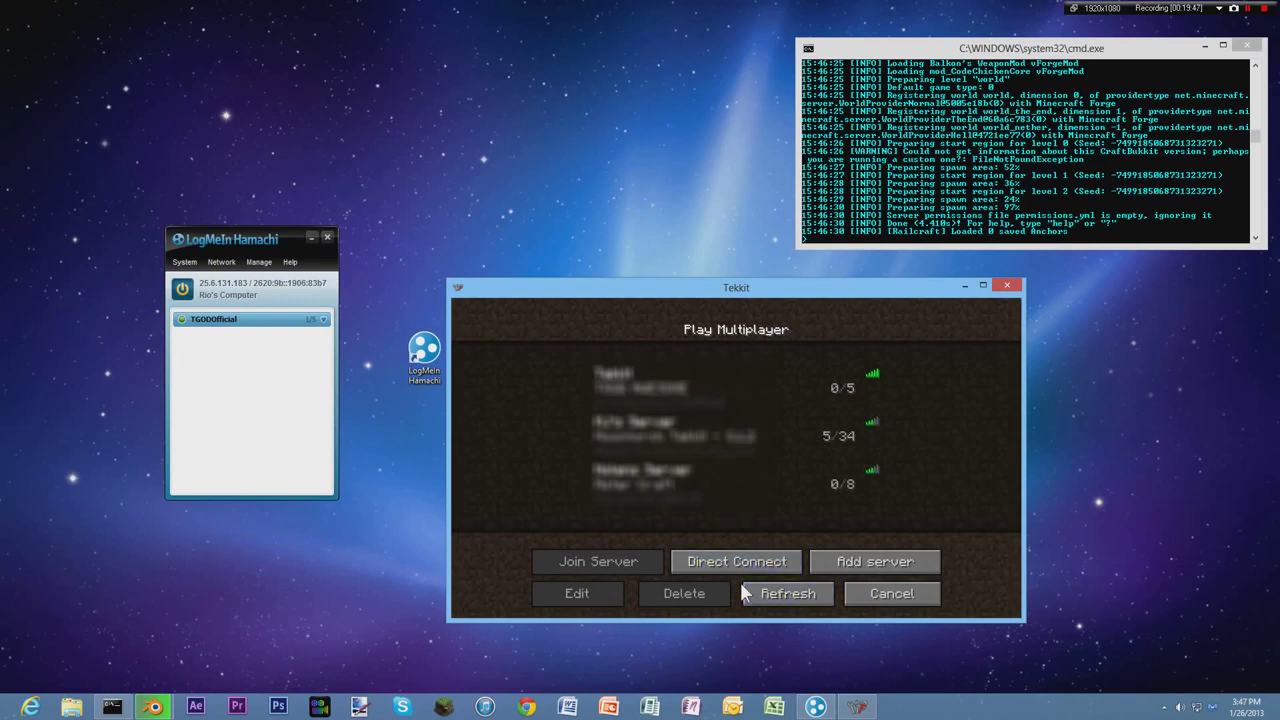
click(766, 566)
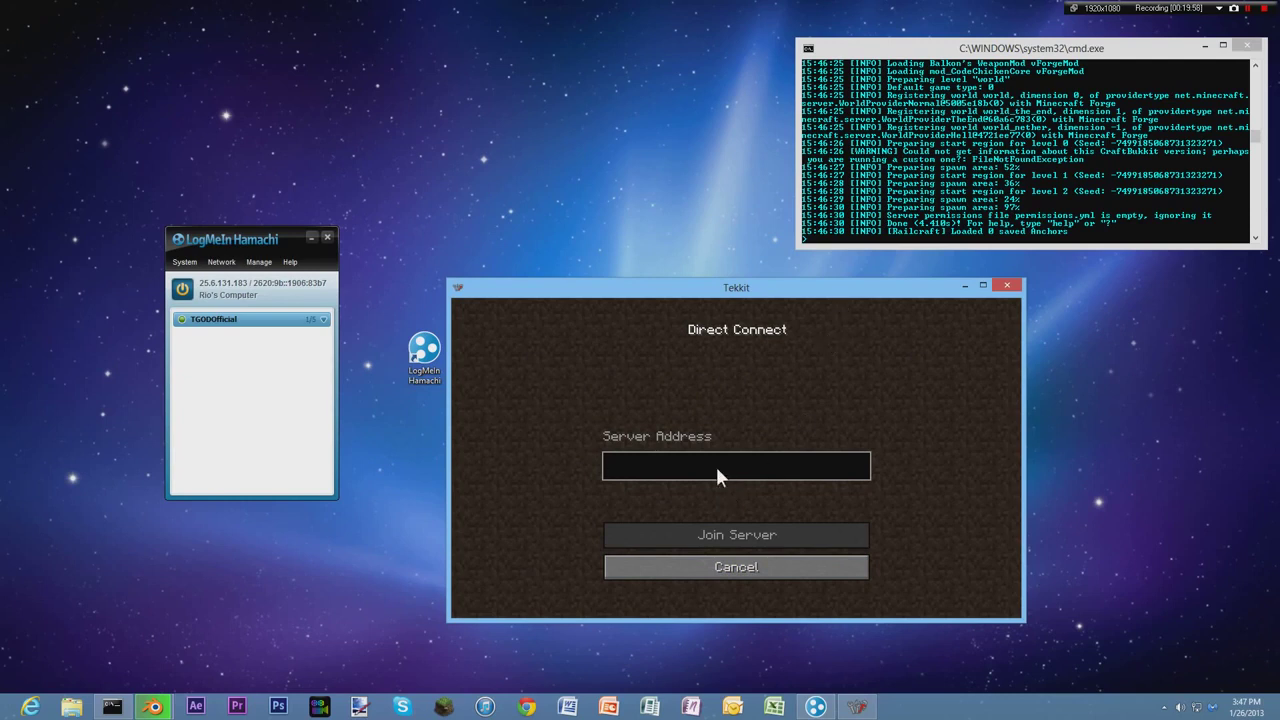
text(25.6.131.183)
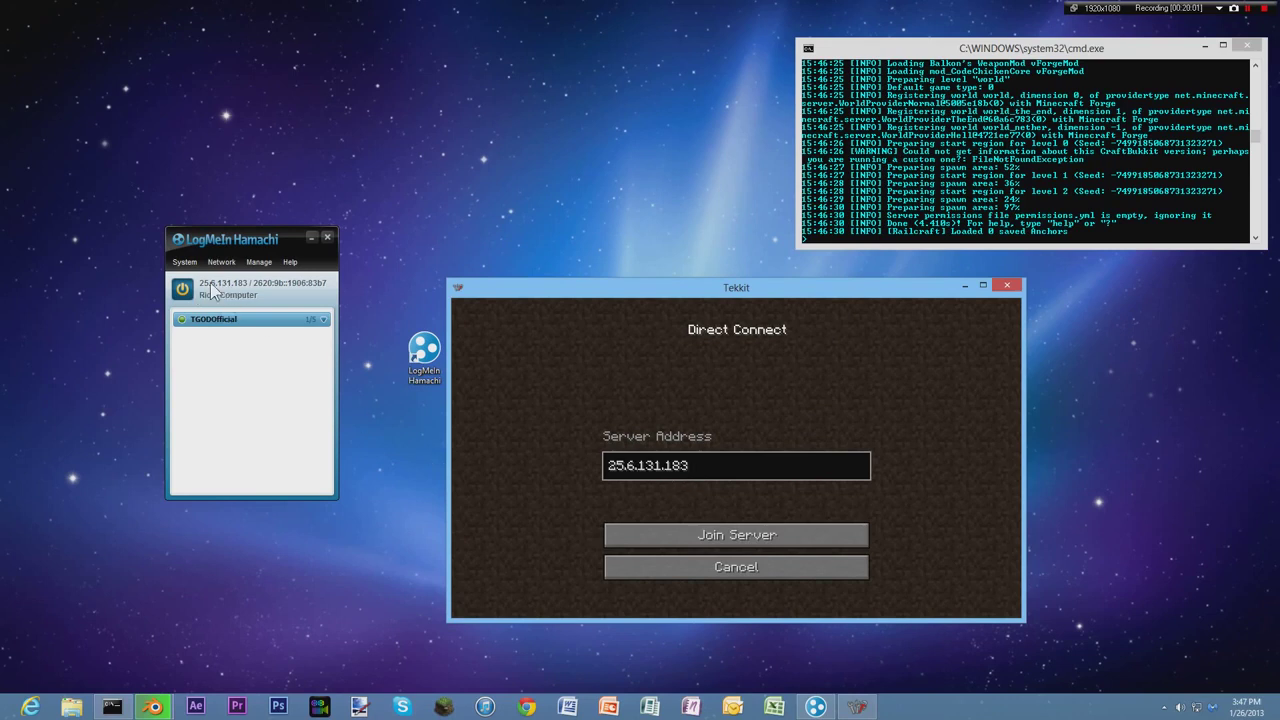
click(716, 538)
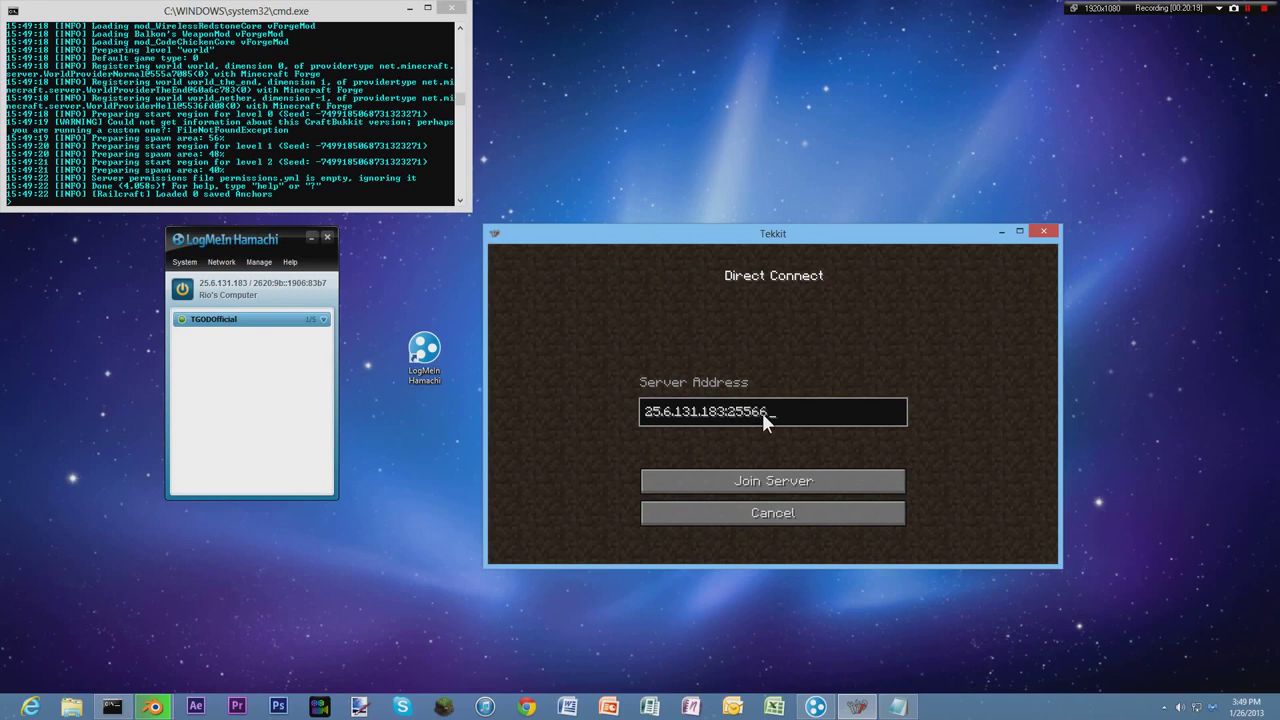
Step: Re-enter the port 25566 after the Hamachi address and join the server
key(BackSpace)
key(BackSpace)
key(BackSpace)
key(BackSpace)
key(BackSpace)
key(BackSpace)
text(:2556)
click(772, 484)
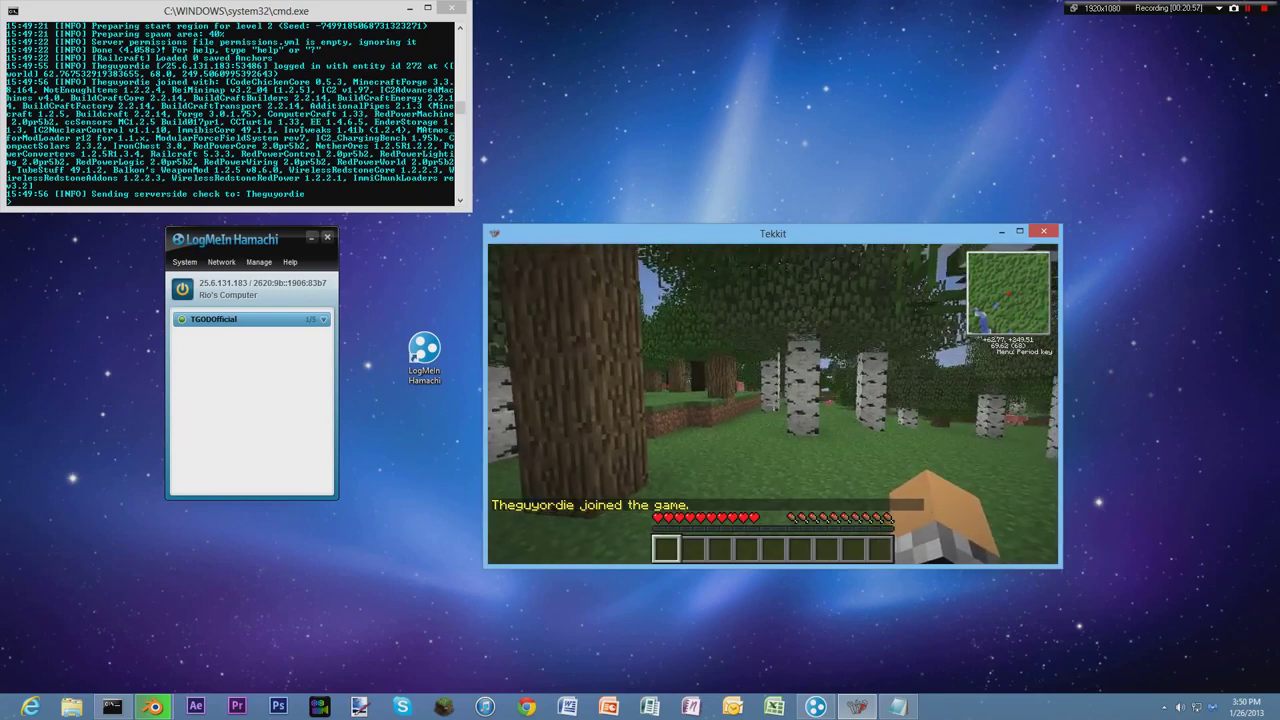
Step: Try the /seed command in the game chat
text(/seed)
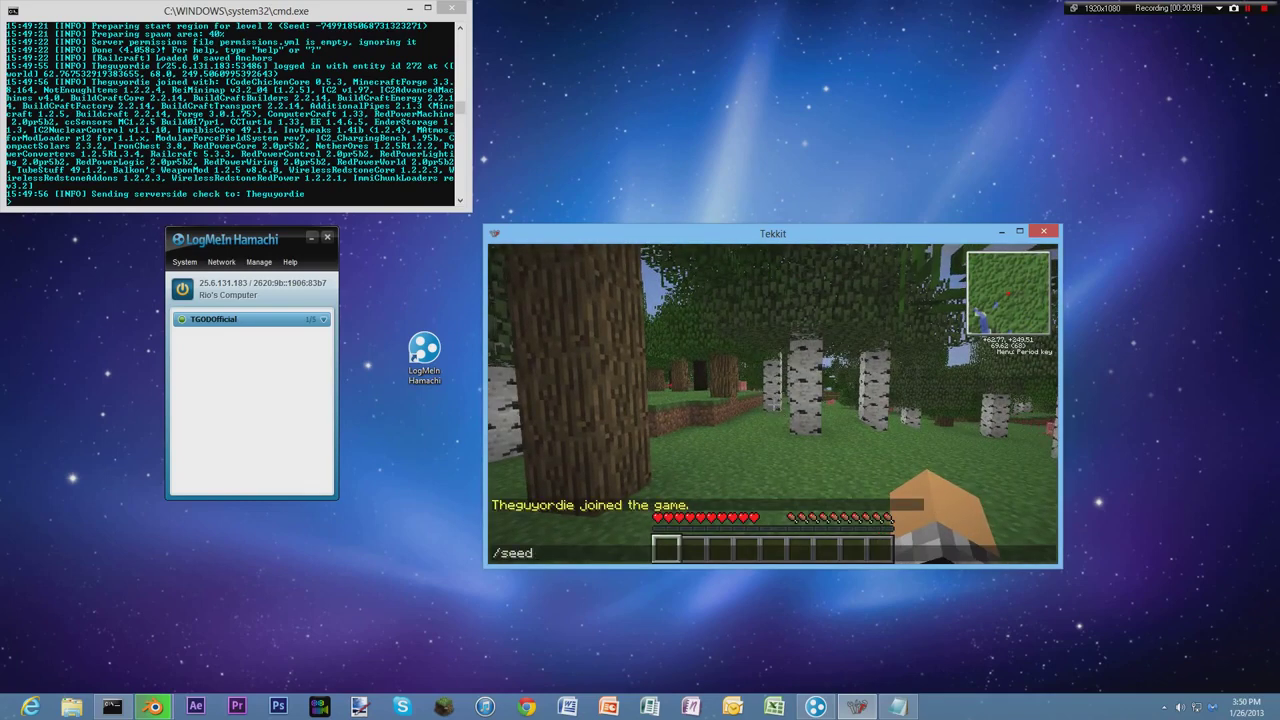
key(Return)
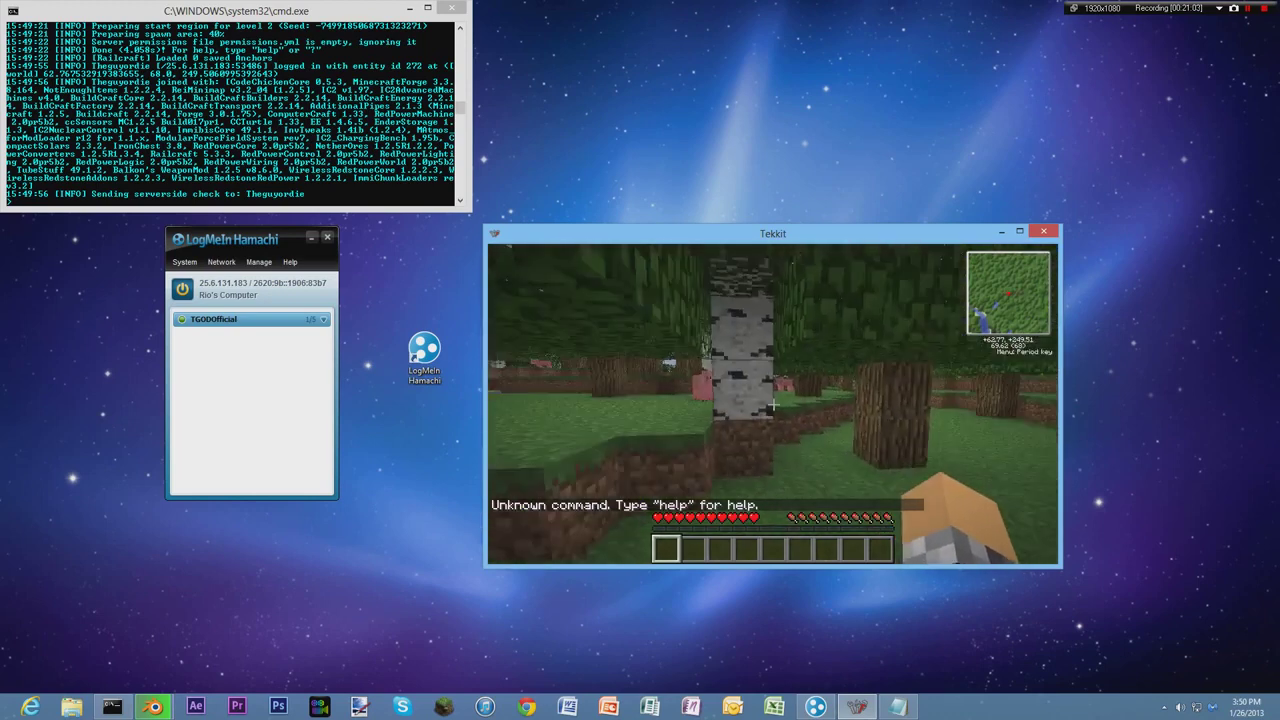
Step: Walk through the forest around the spawn area and disconnect from the server
key(w)
key(w)
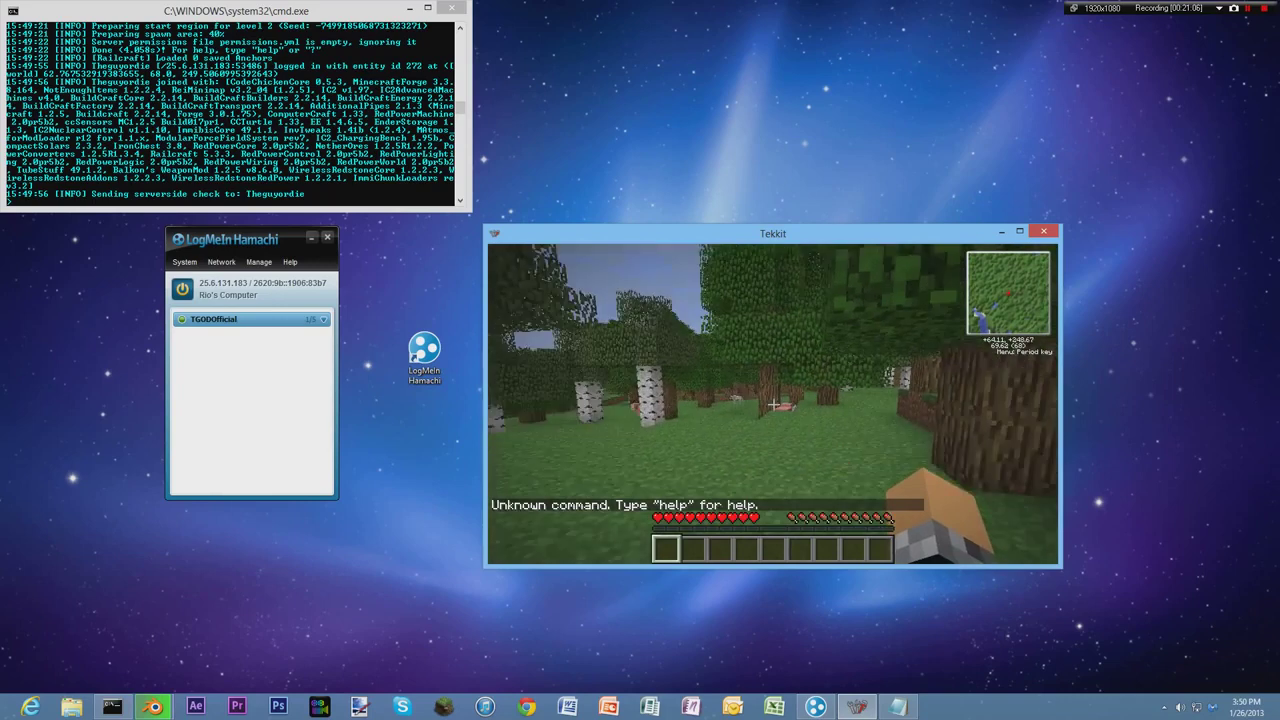
key(w)
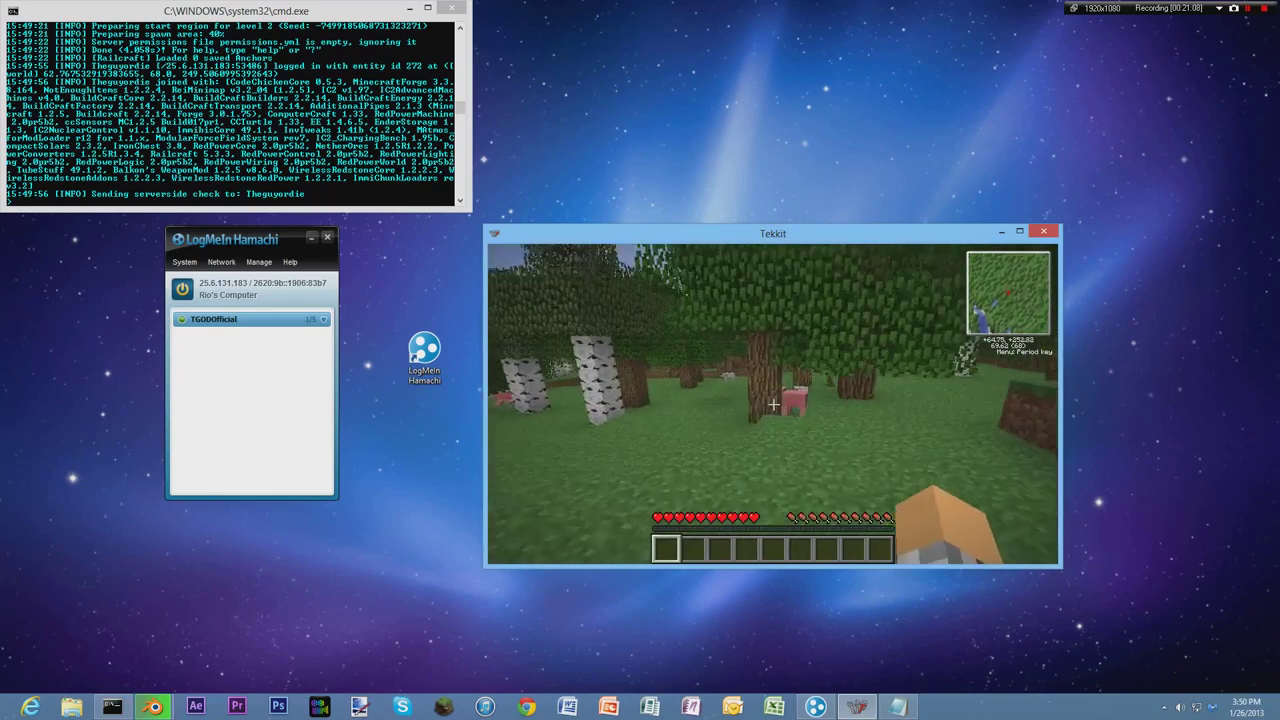
key(w)
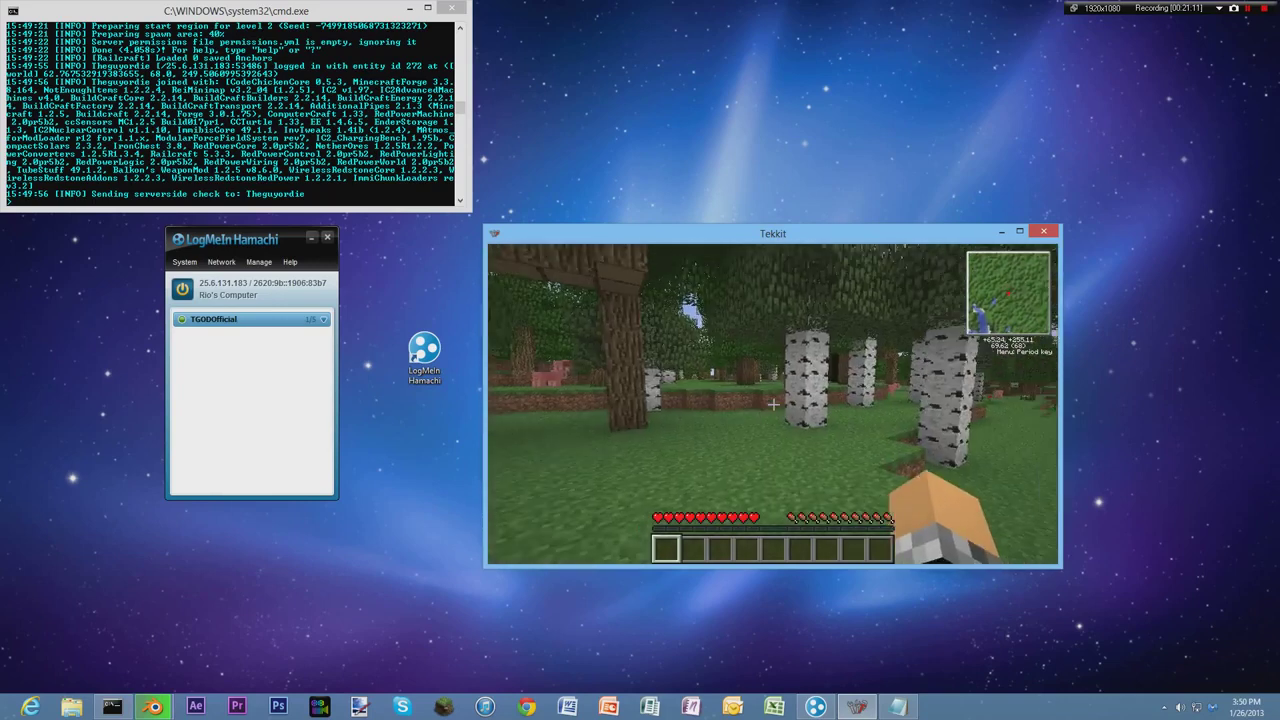
key(w)
key(w)
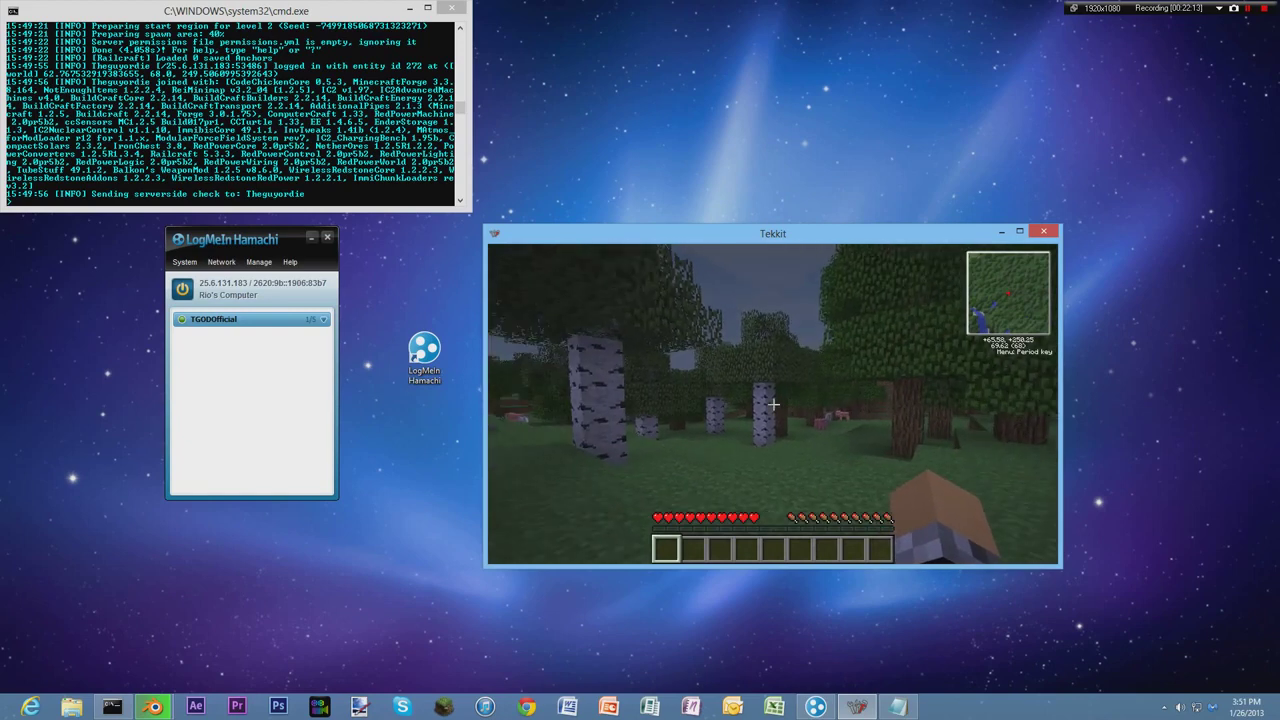
key(w)
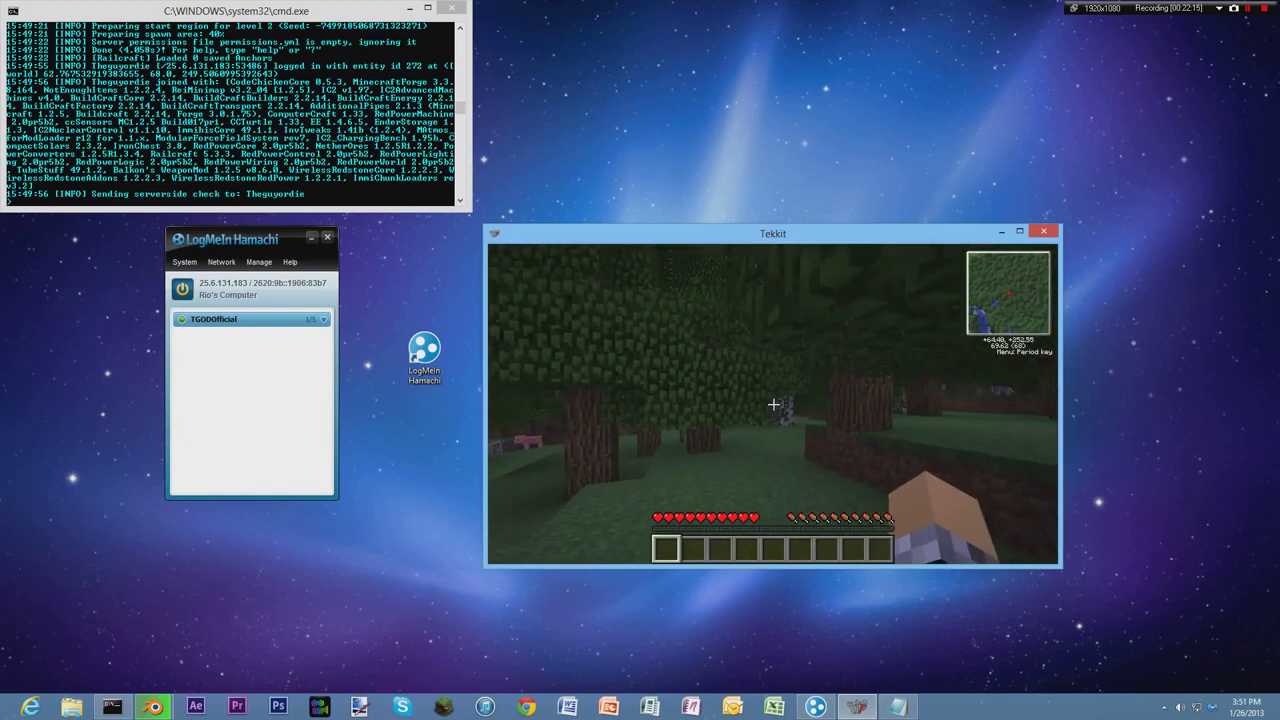
key(w)
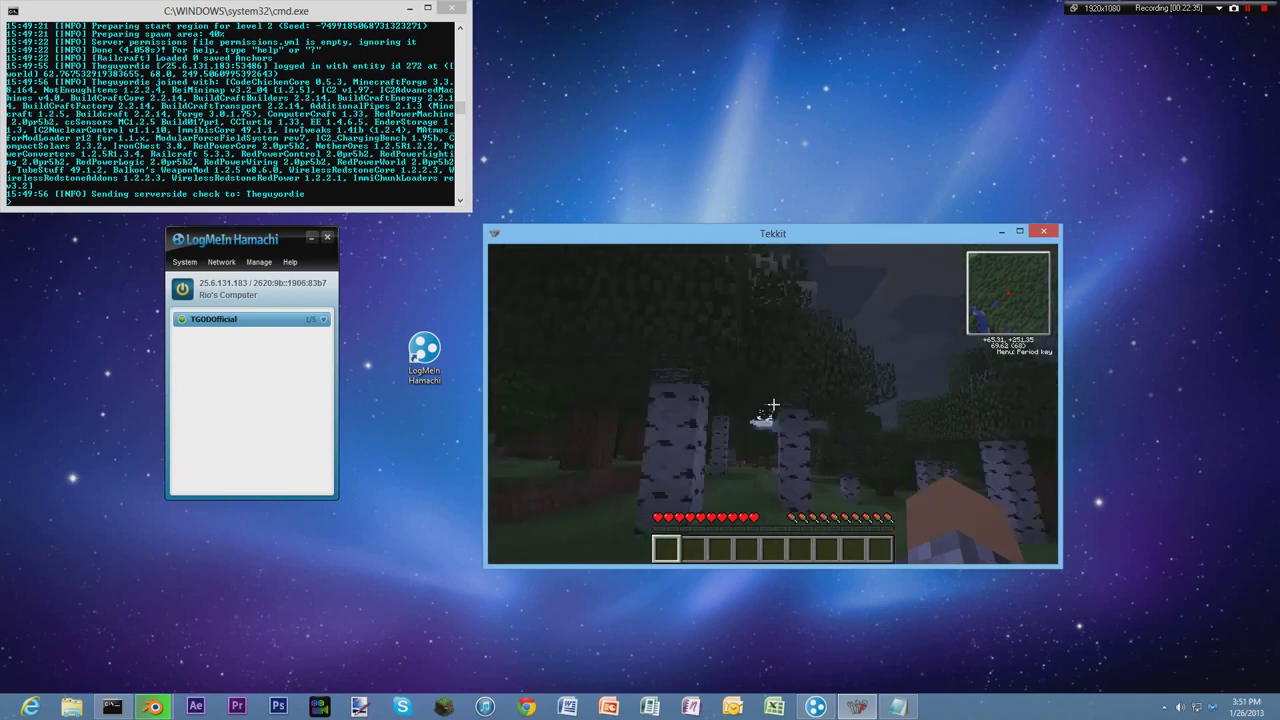
key(Escape)
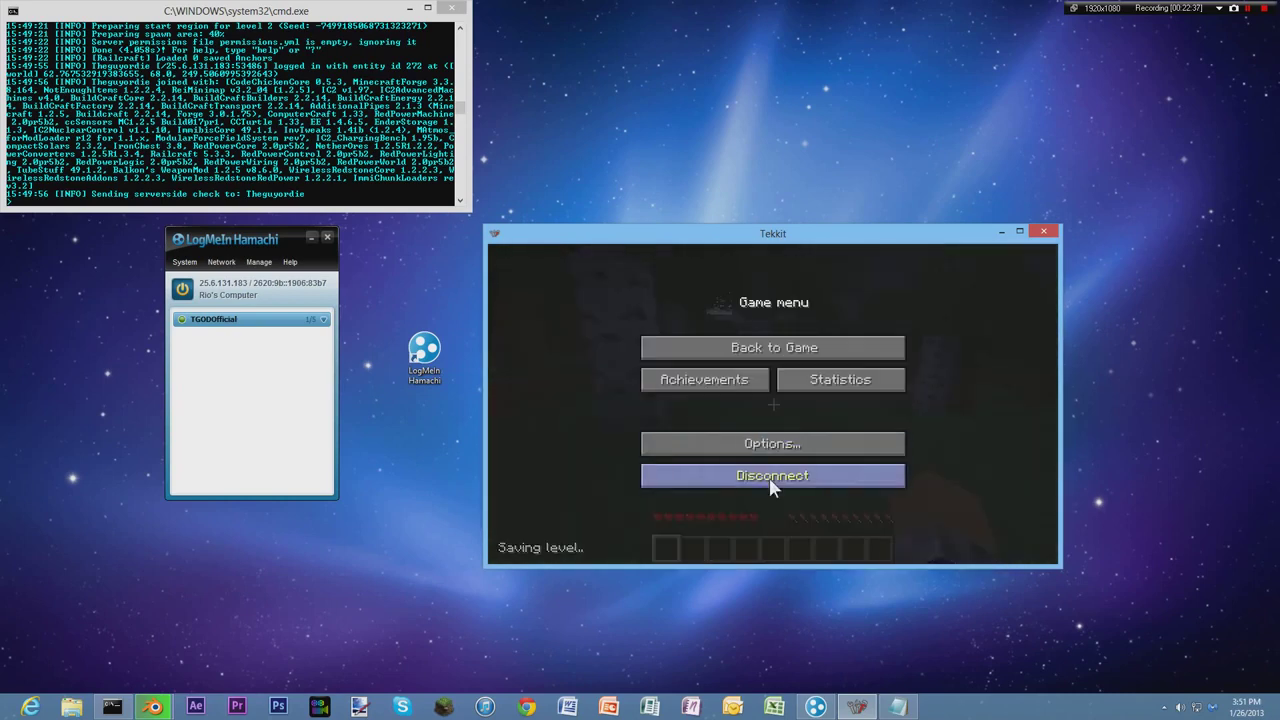
click(775, 474)
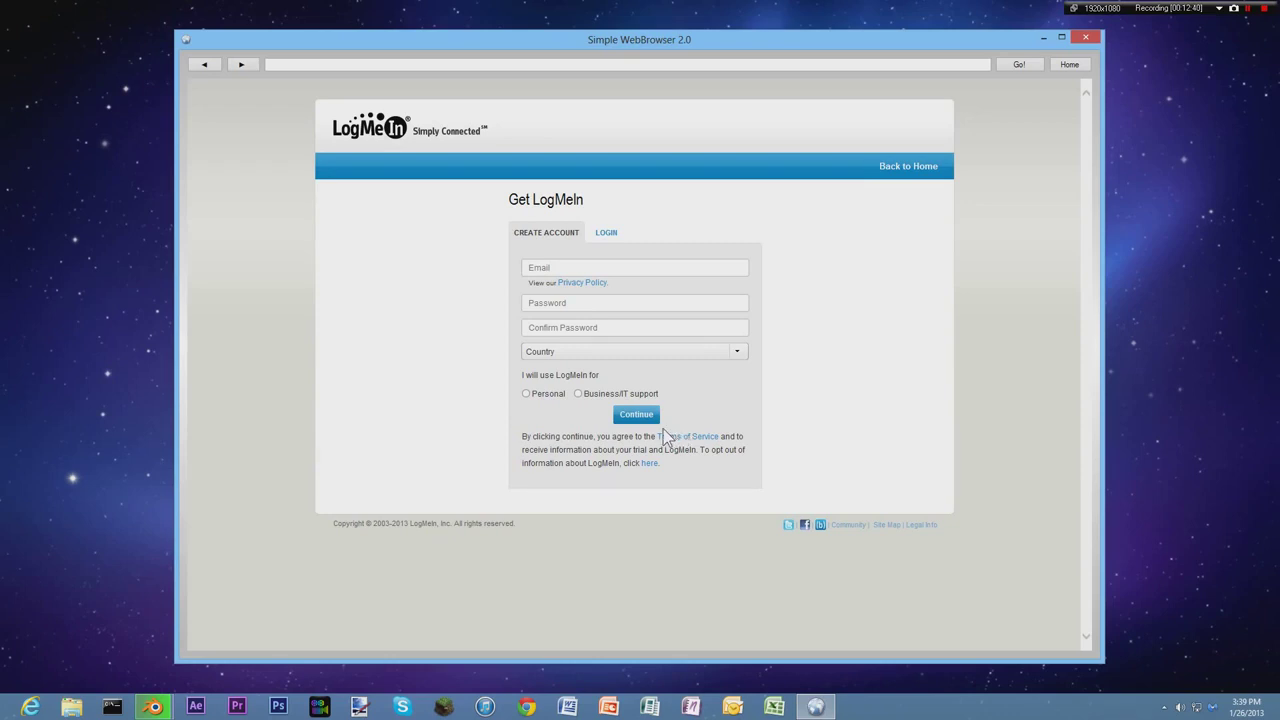
Step: Close the web browser showing the LogMeIn account creation page
click(1084, 40)
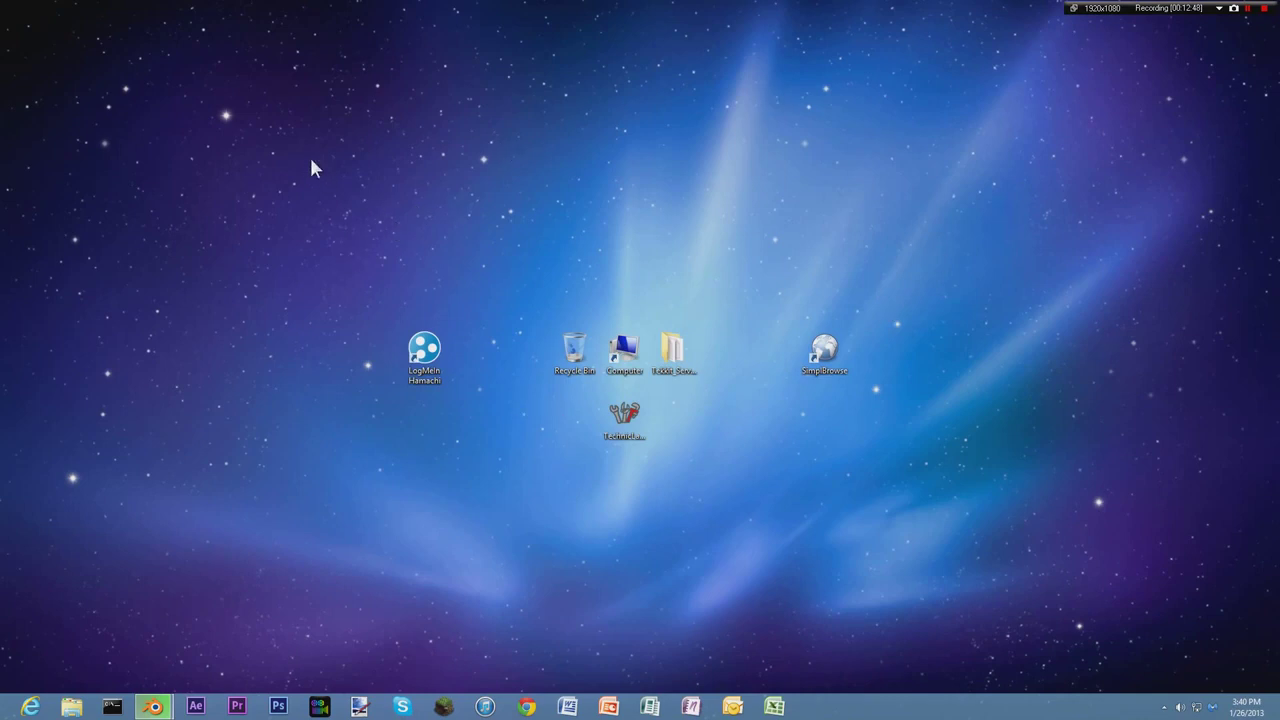
drag(313, 247, 449, 444)
drag(437, 368, 508, 148)
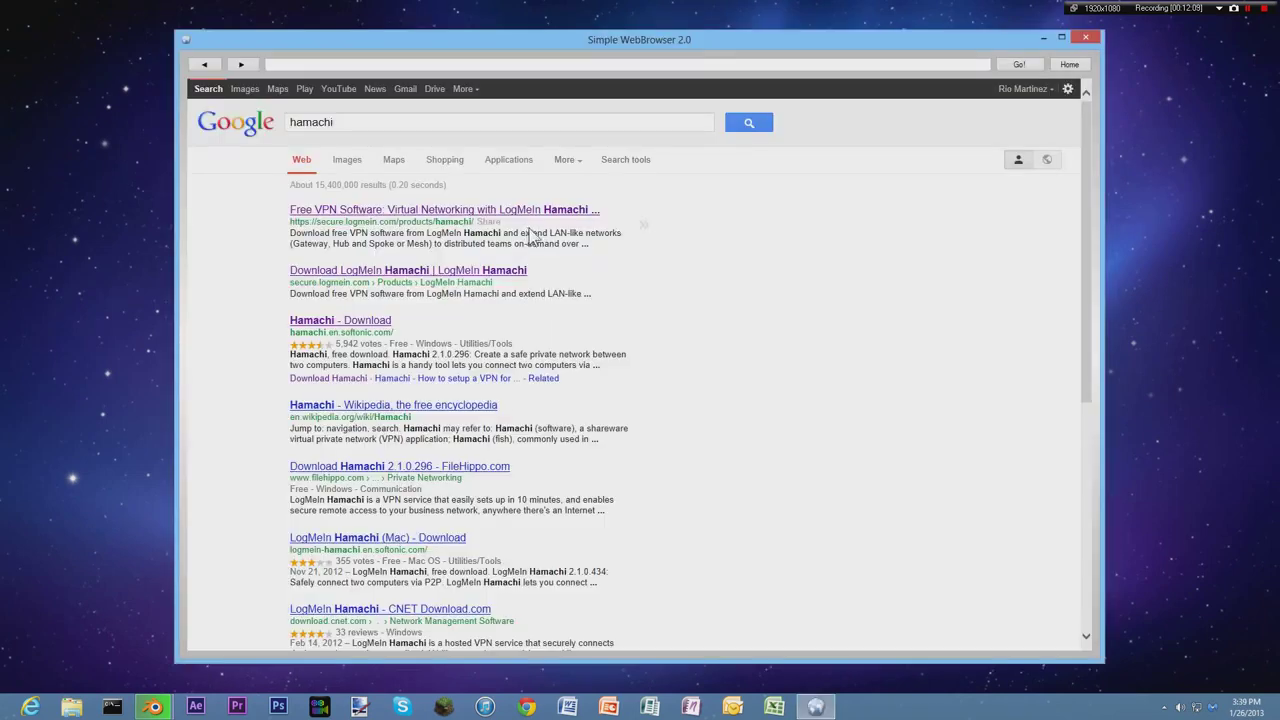
Step: Open the LogMeIn Hamachi product page from the search results and choose the free trial
click(535, 237)
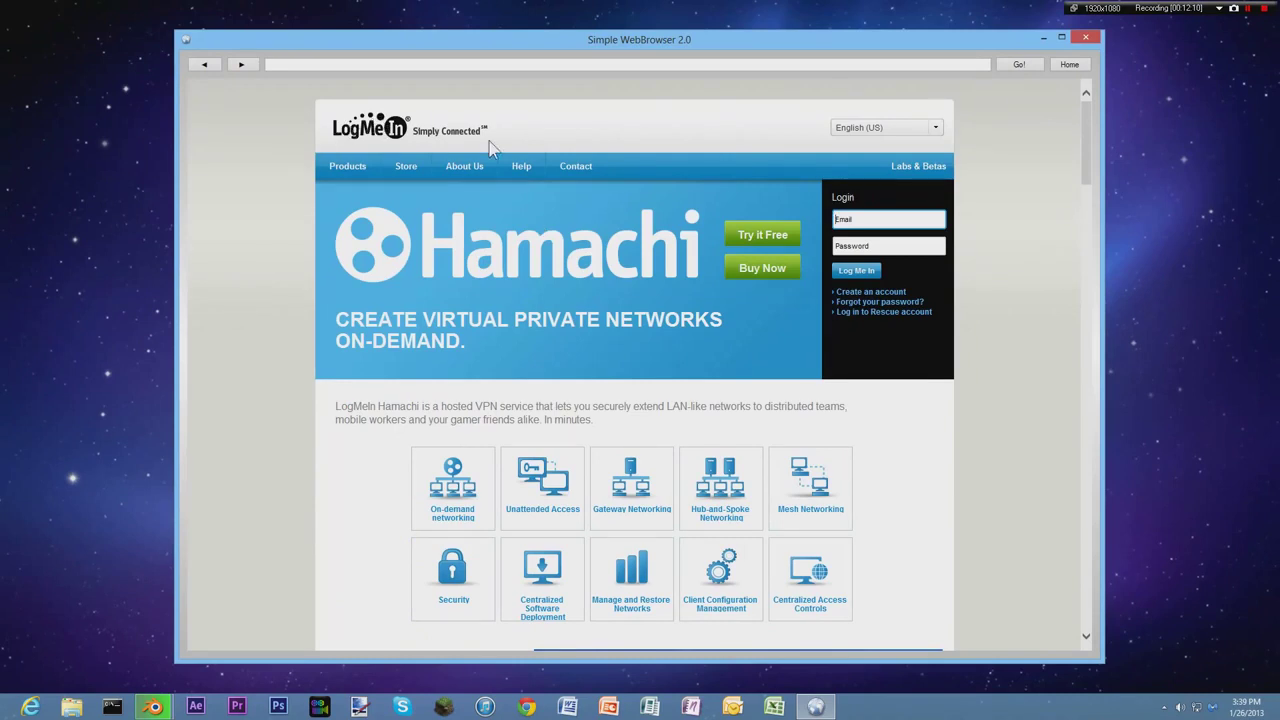
click(789, 236)
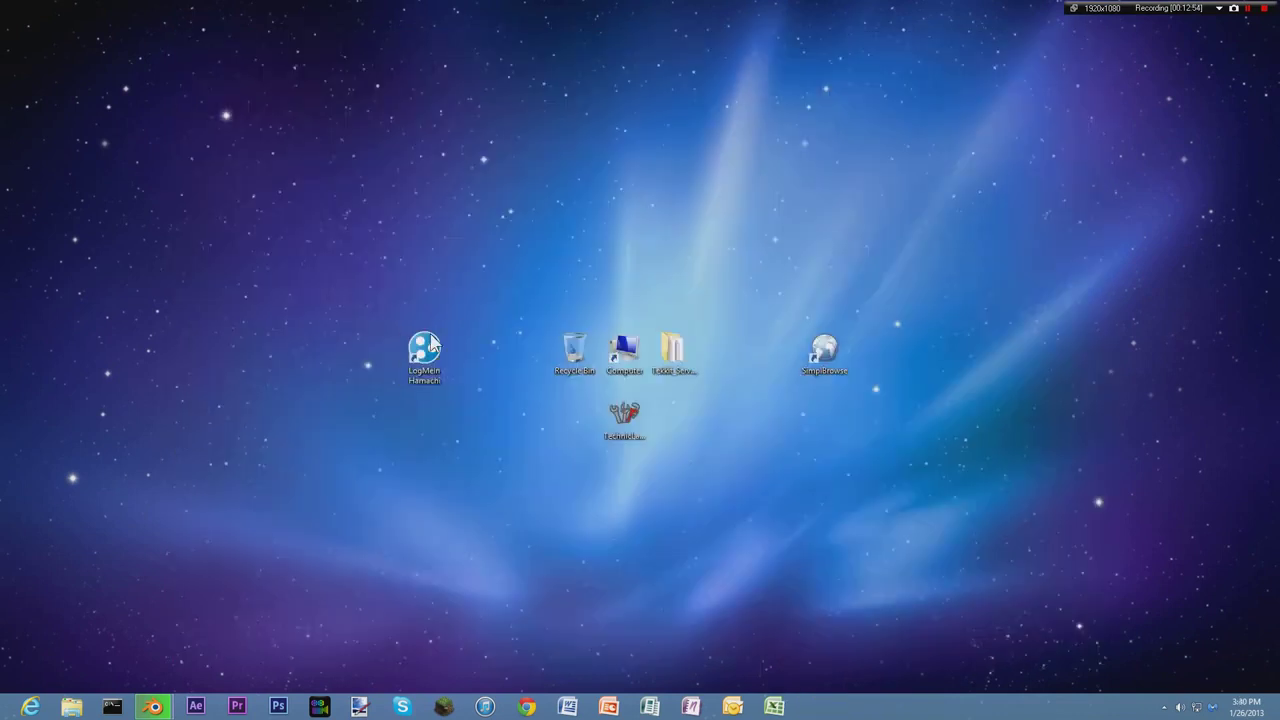
Step: Launch LogMeIn Hamachi and move its window to a different place on the desktop
double_click(423, 360)
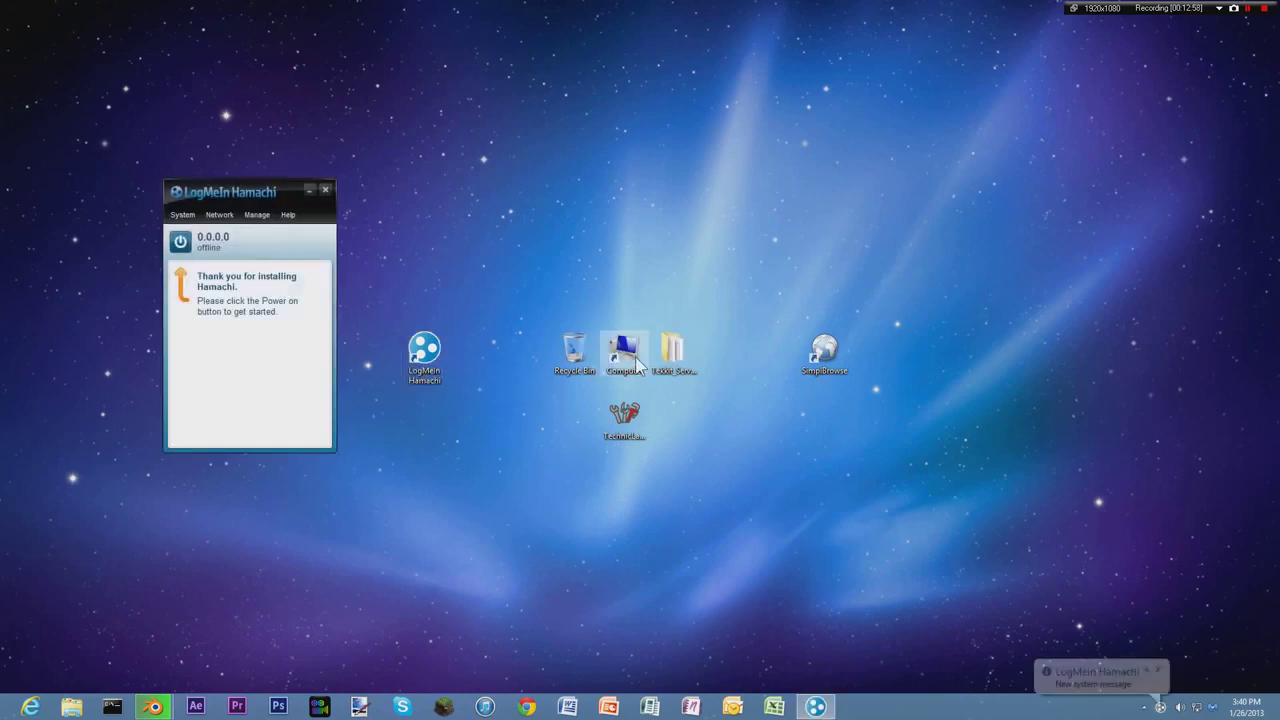
drag(252, 191, 951, 238)
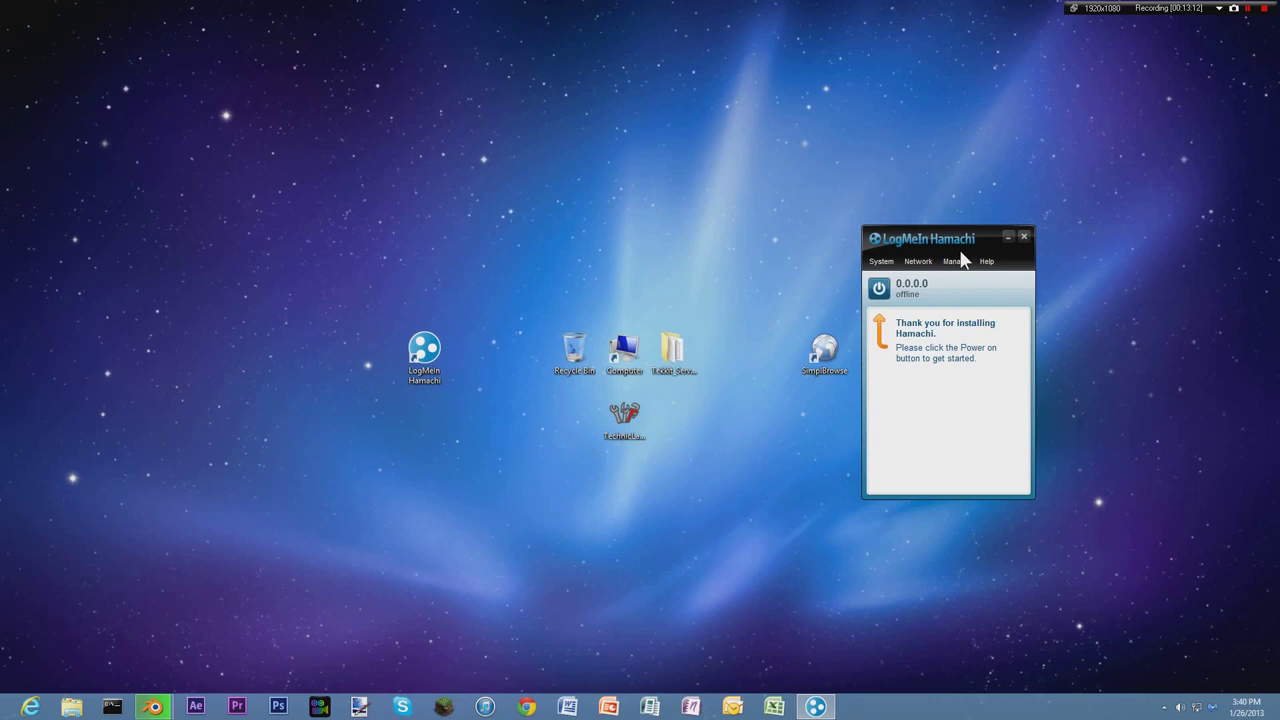
drag(939, 247, 618, 58)
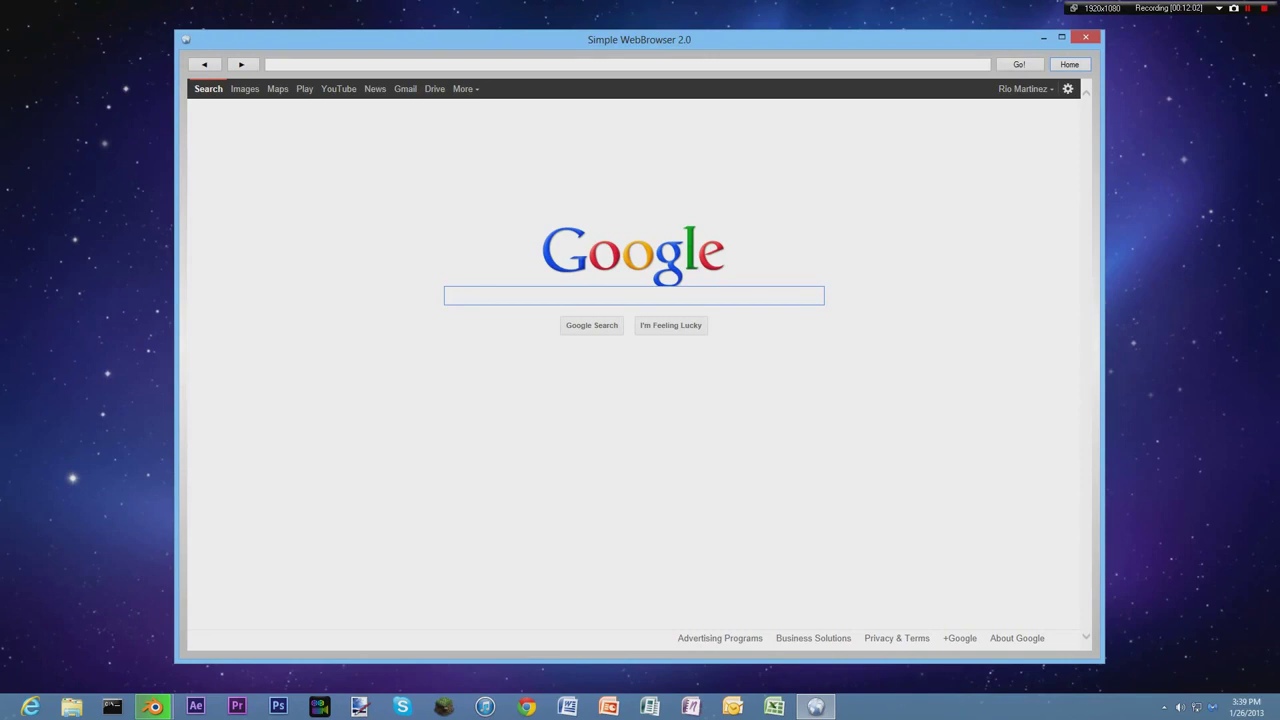
Step: Search Google for "hamachi"
text(hamachi)
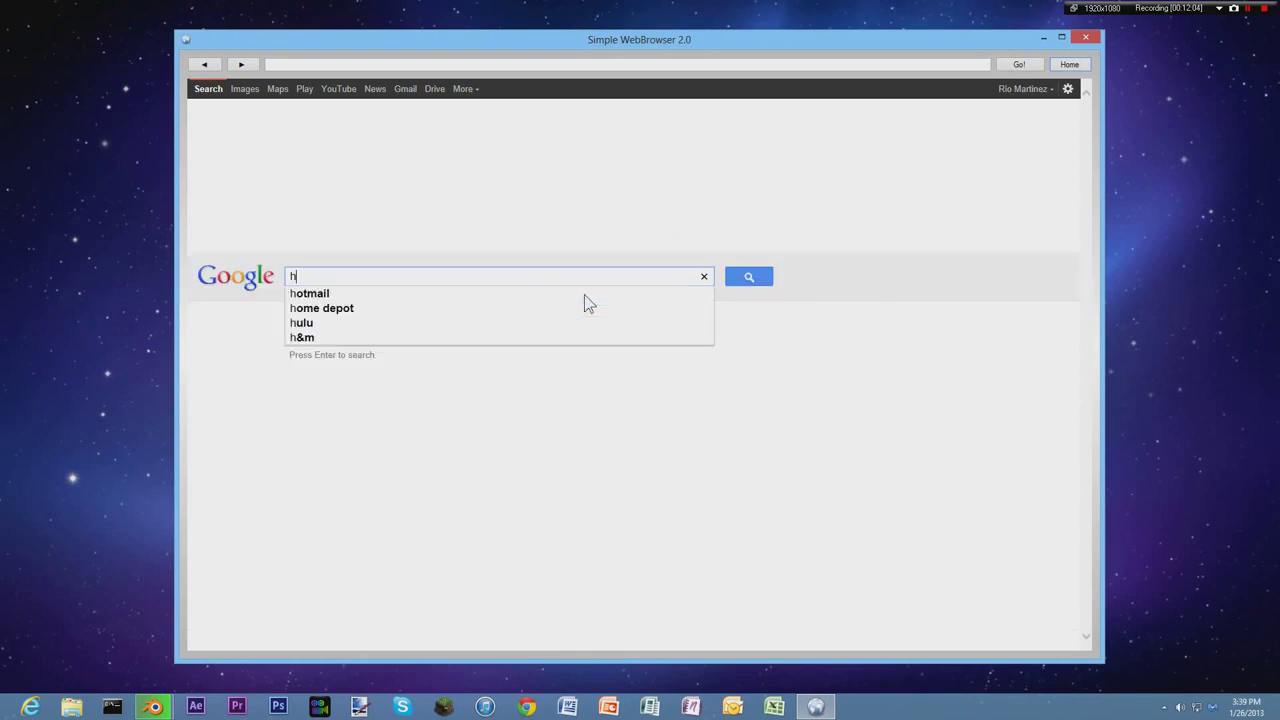